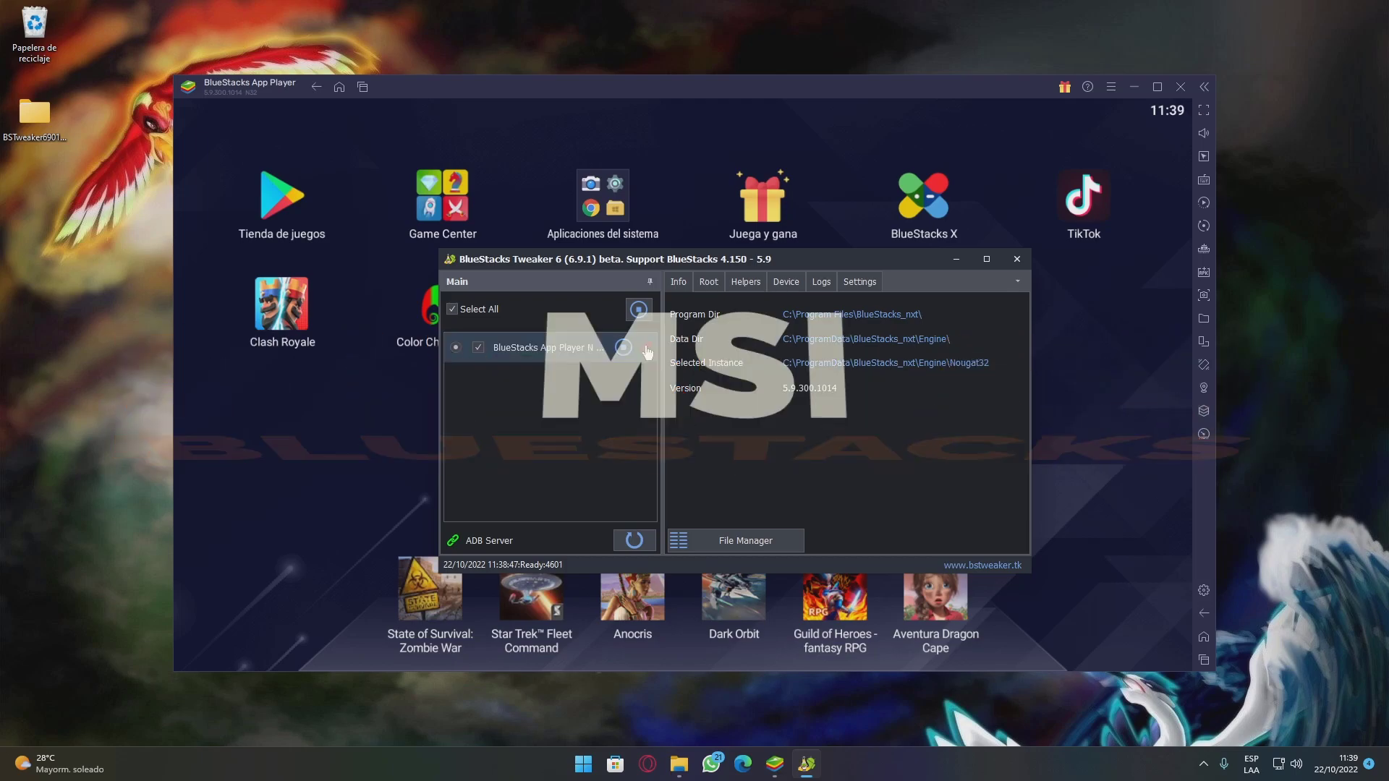
# Step: Stop the running BlueStacks App Player instance and unlock its root access, accepting the risk warning
pyautogui.click(623, 347)
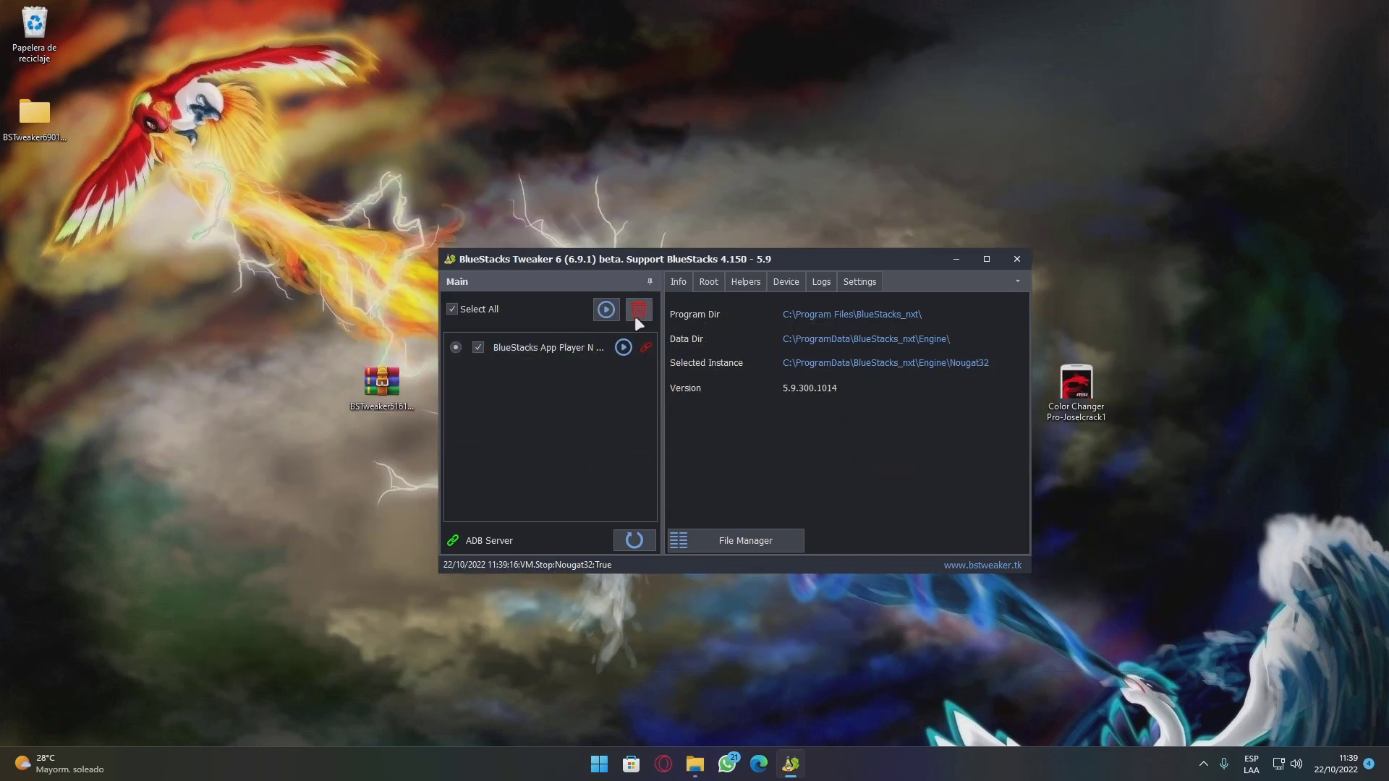
pyautogui.click(709, 281)
pyautogui.click(698, 341)
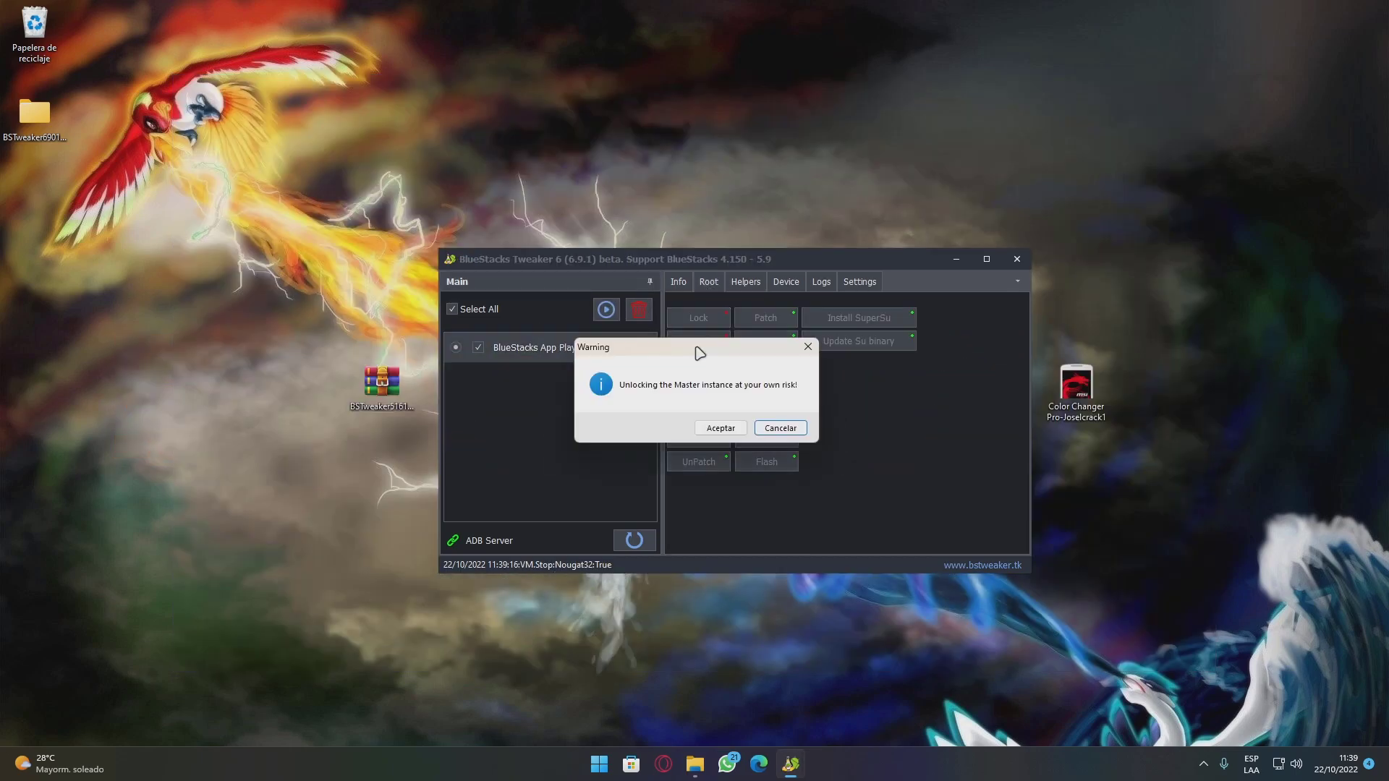
pyautogui.click(721, 428)
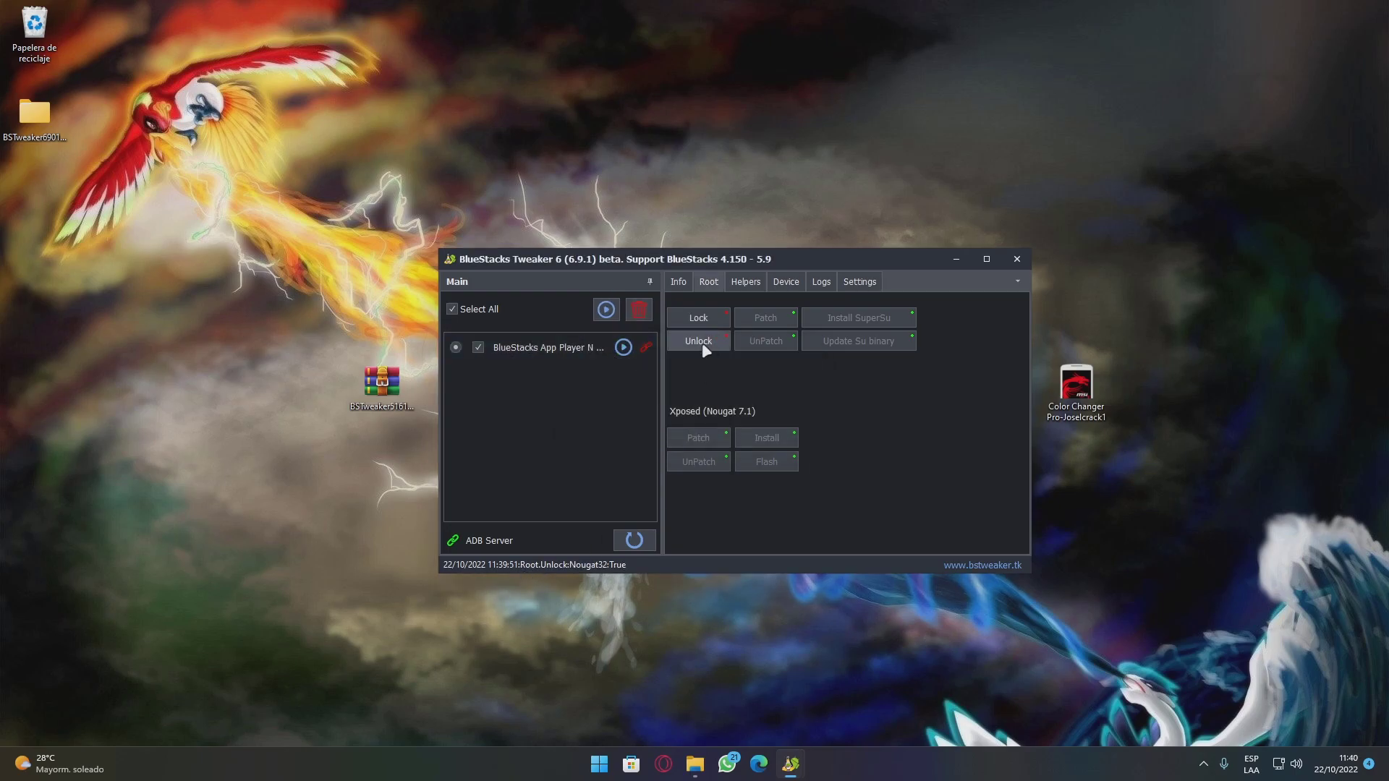
# Step: Start the selected BlueStacks App Player instance again and close BlueStacks Tweaker 6
pyautogui.click(605, 310)
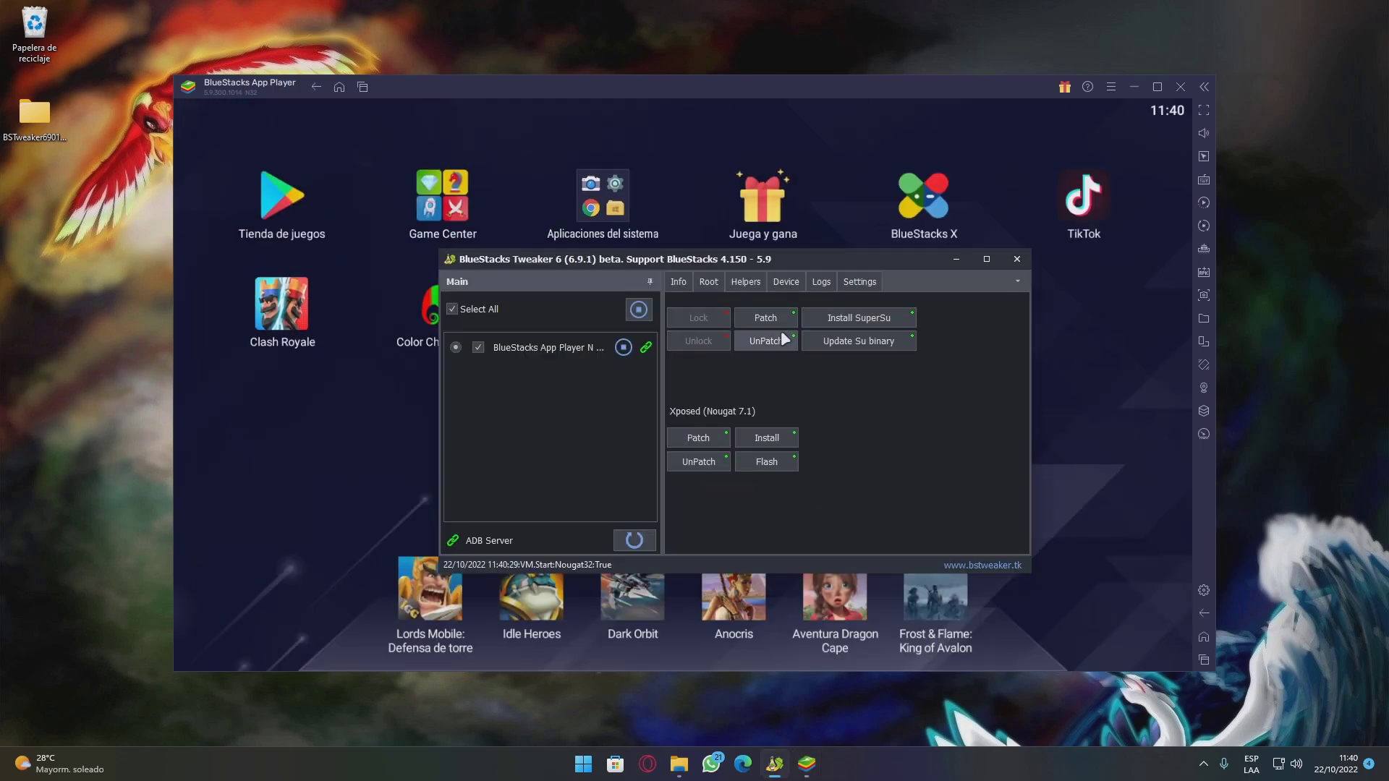
pyautogui.click(1017, 259)
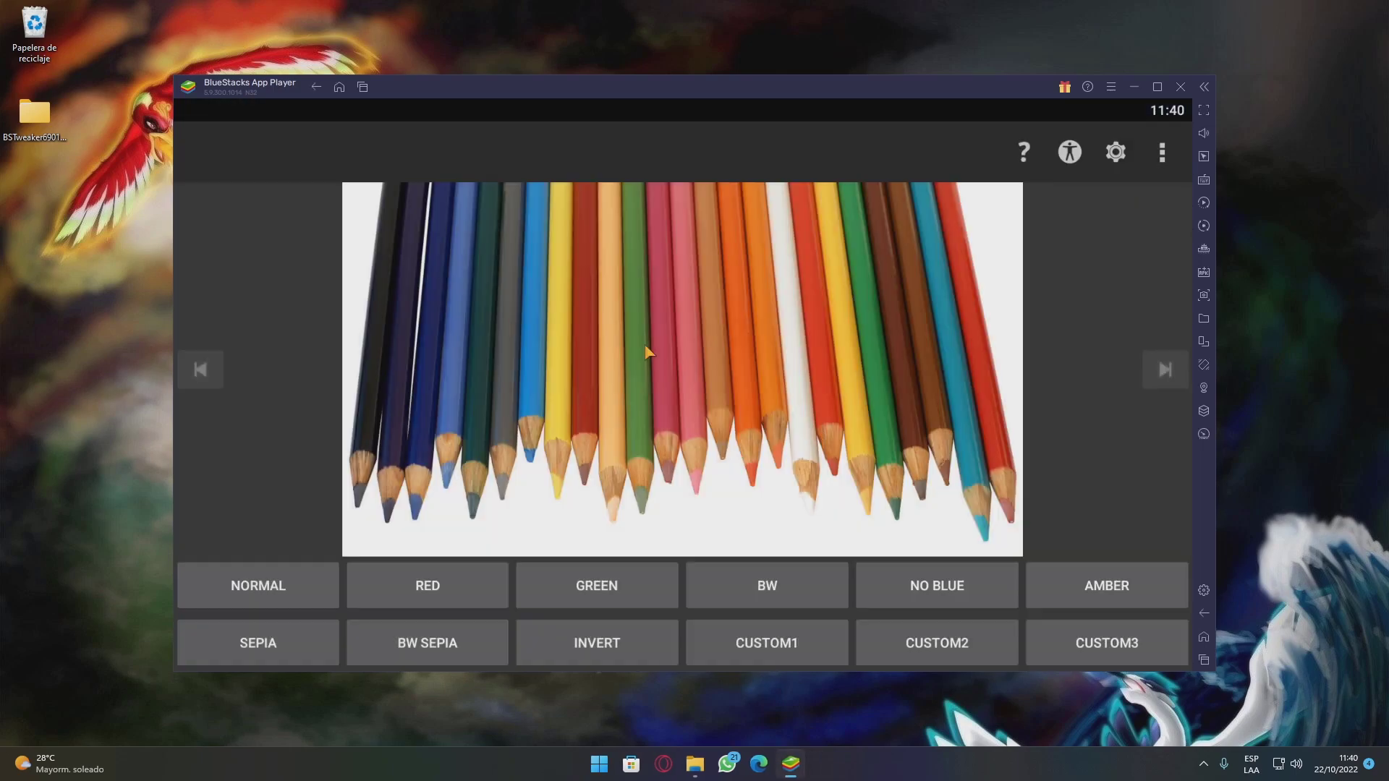
# Step: Choose the CUSTOM1 color preset in Color Changer Pro and open its additional options
pyautogui.click(754, 653)
pyautogui.click(1160, 156)
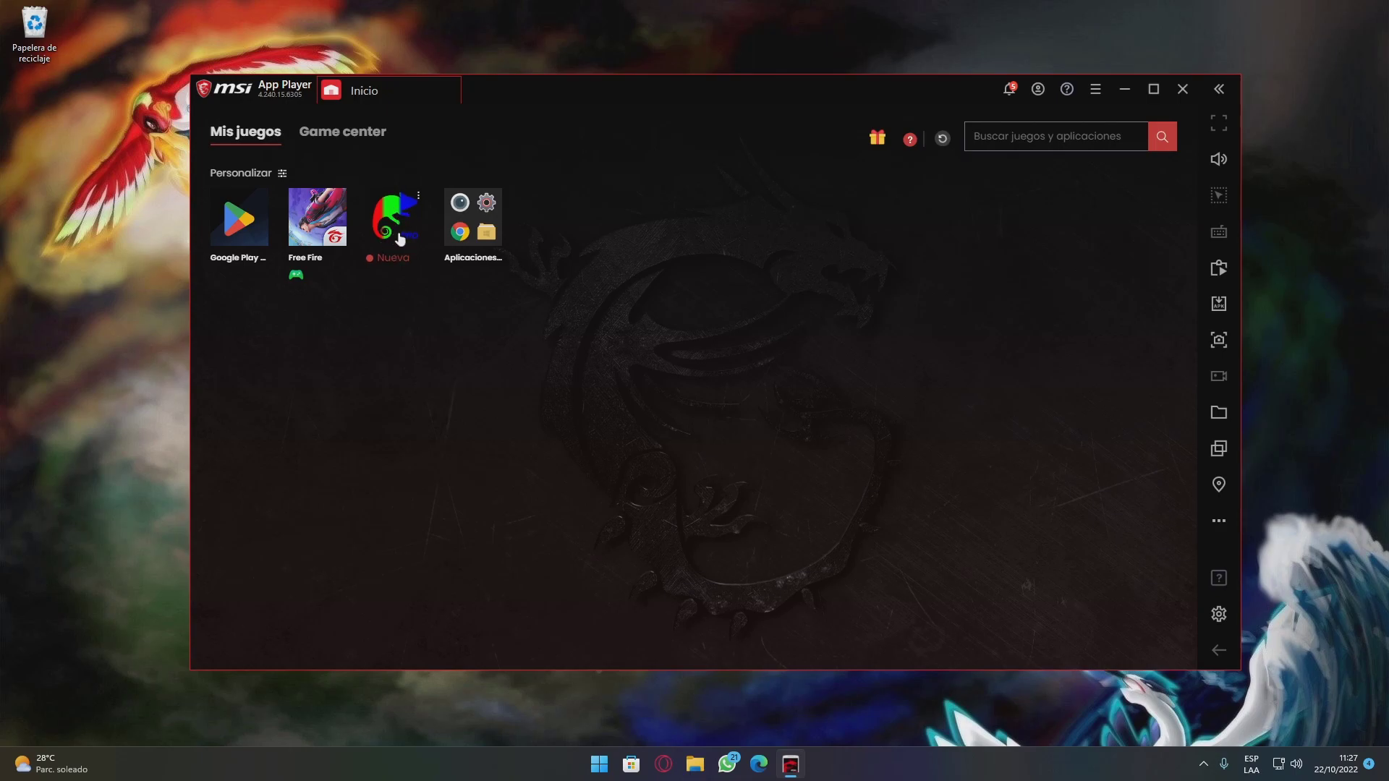
# Step: Launch Color Changer Pro in MSI App Player and acknowledge the SuperSU recommendation and root privileges notices
pyautogui.click(398, 207)
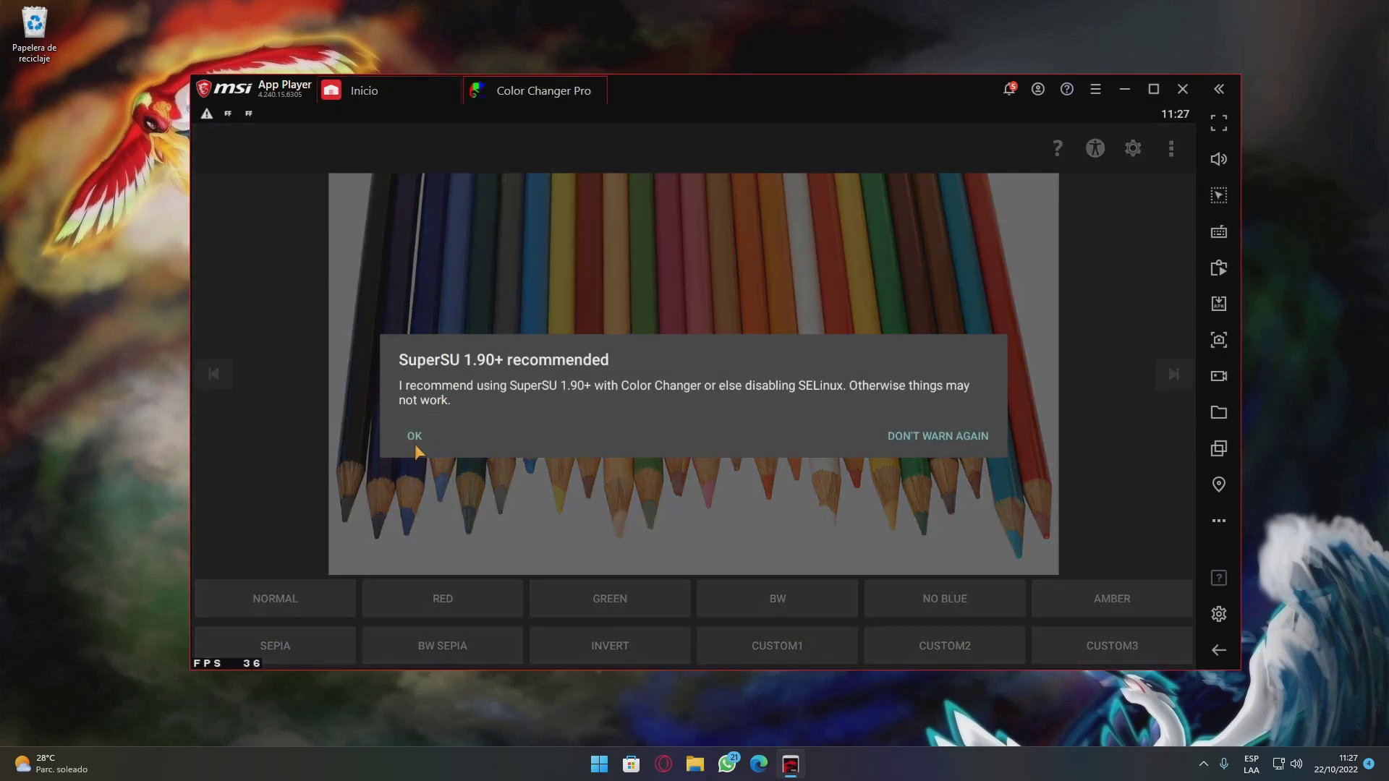
pyautogui.click(416, 435)
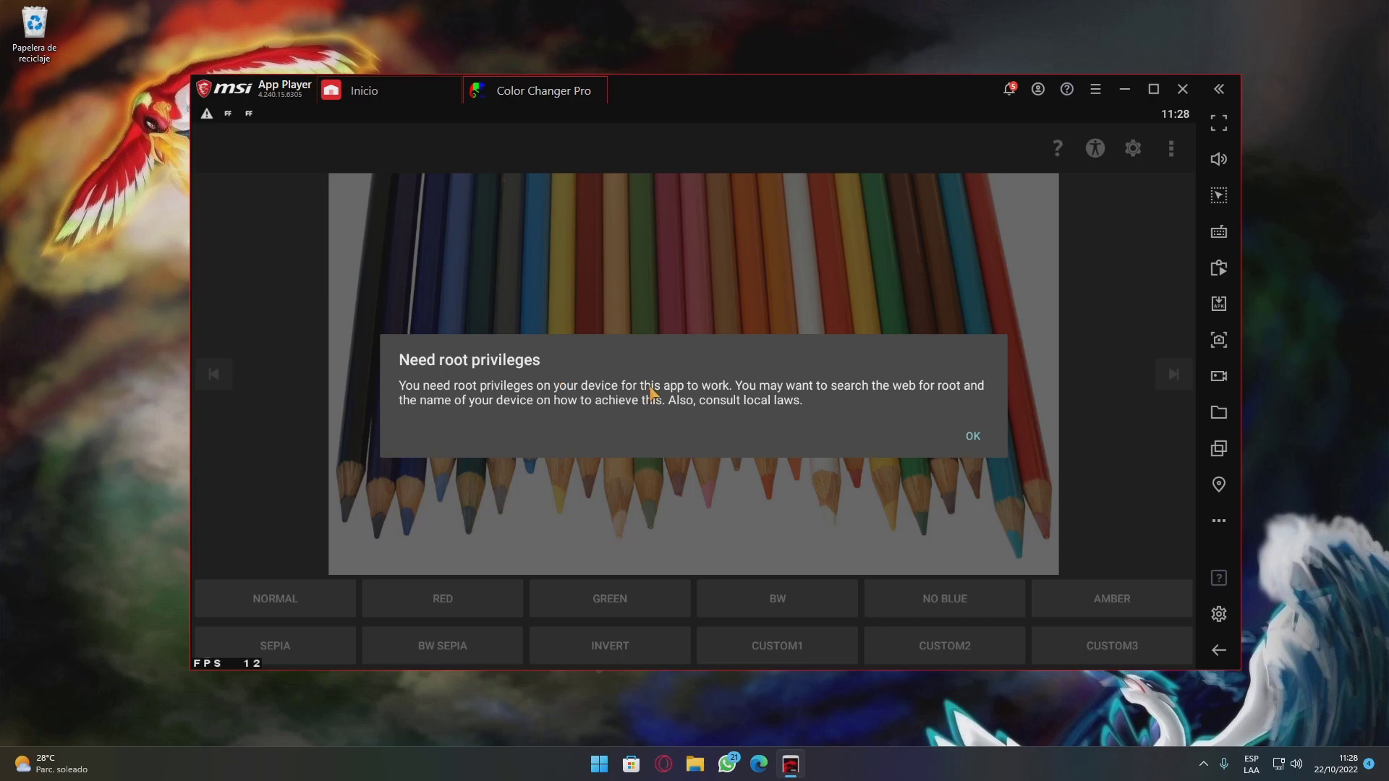
pyautogui.click(974, 437)
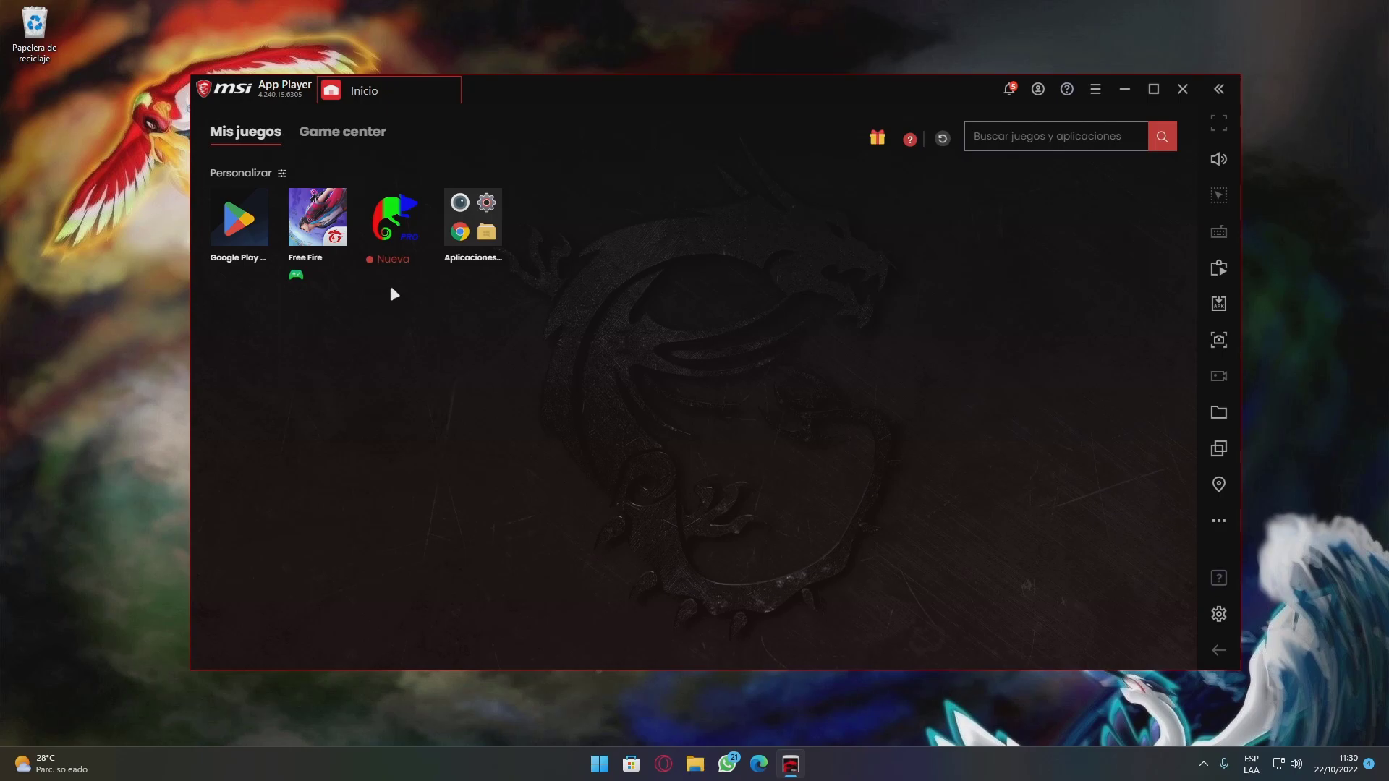
# Step: Extract the BSTweaker51610-Joselcrack1 archive into its own desktop folder and place that folder beside the archive
pyautogui.click(1125, 90)
pyautogui.moveTo(825, 518); pyautogui.dragTo(259, 324)
pyautogui.click(553, 488)
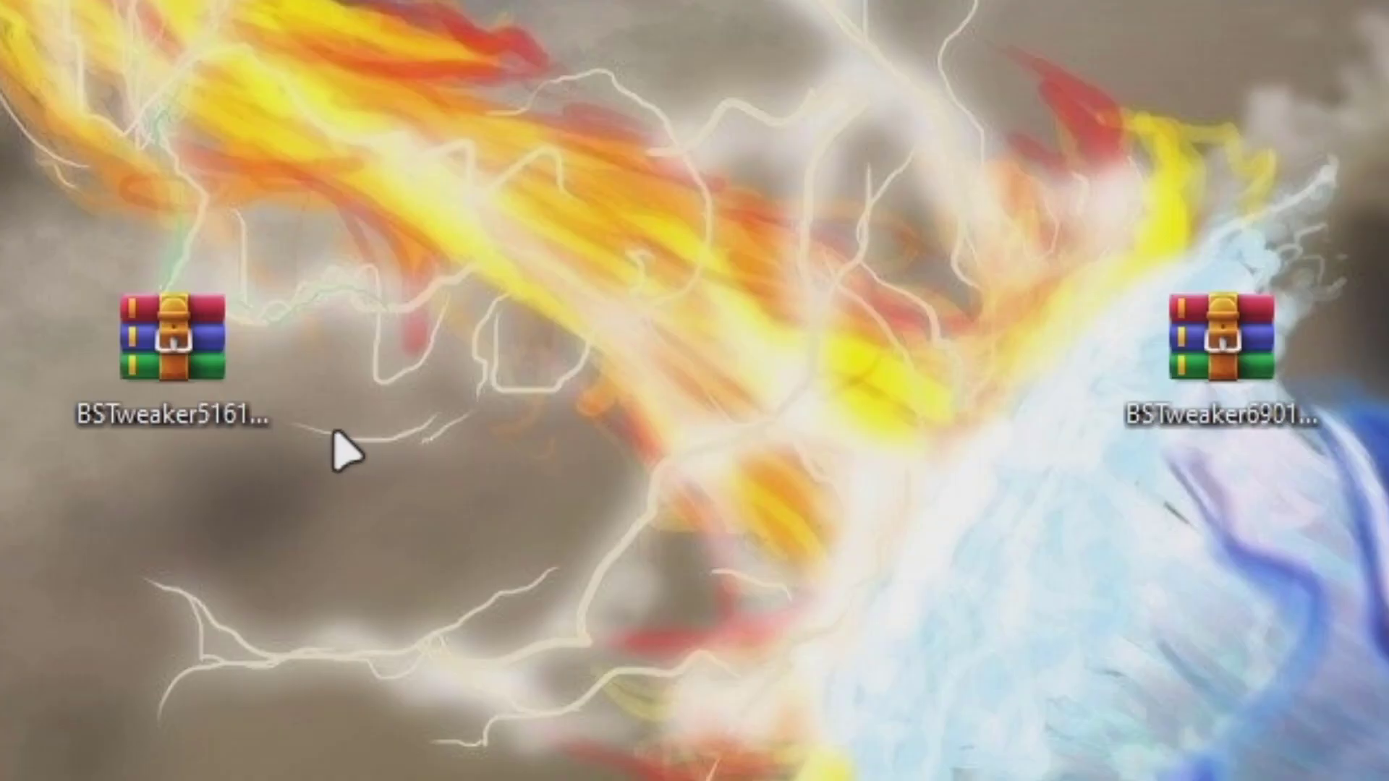
pyautogui.moveTo(365, 521); pyautogui.dragTo(6, 253)
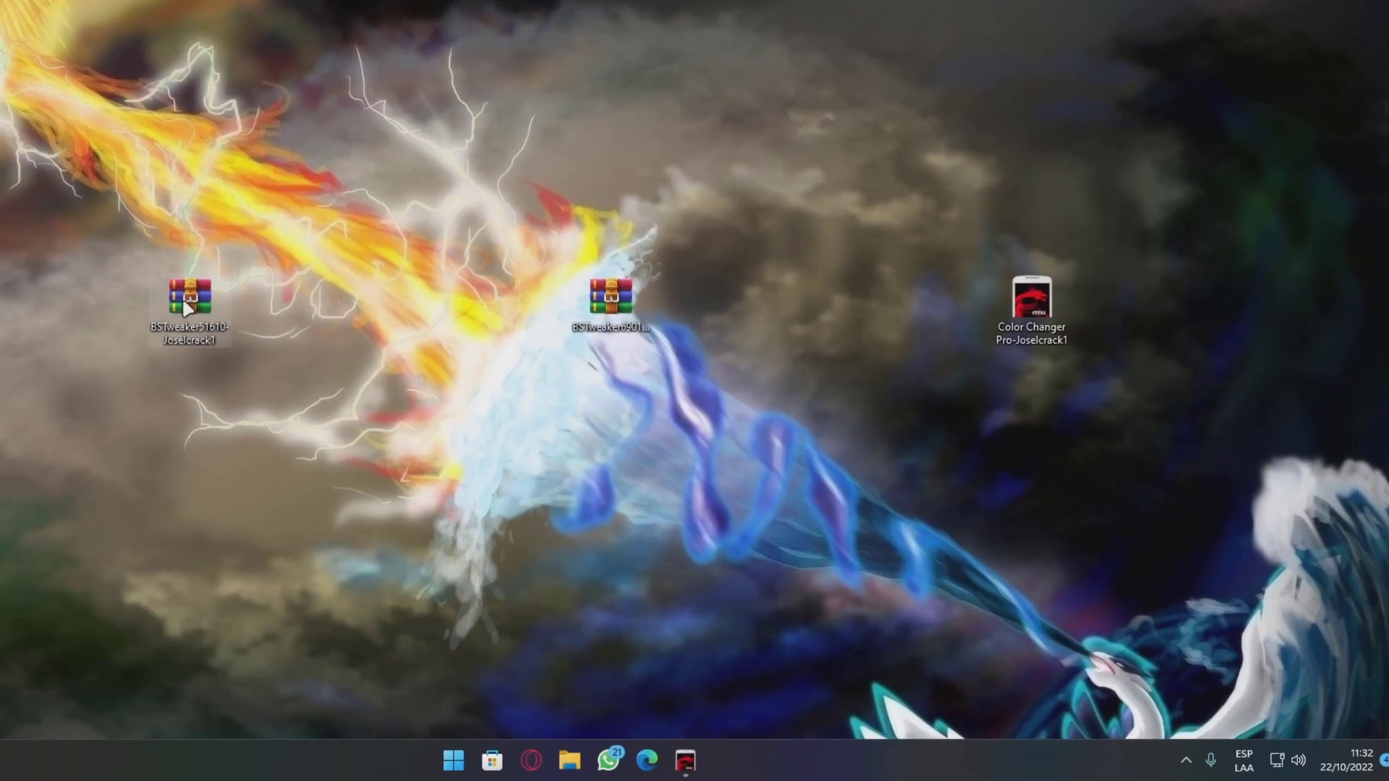
pyautogui.rightClick(157, 358)
pyautogui.moveTo(512, 493)
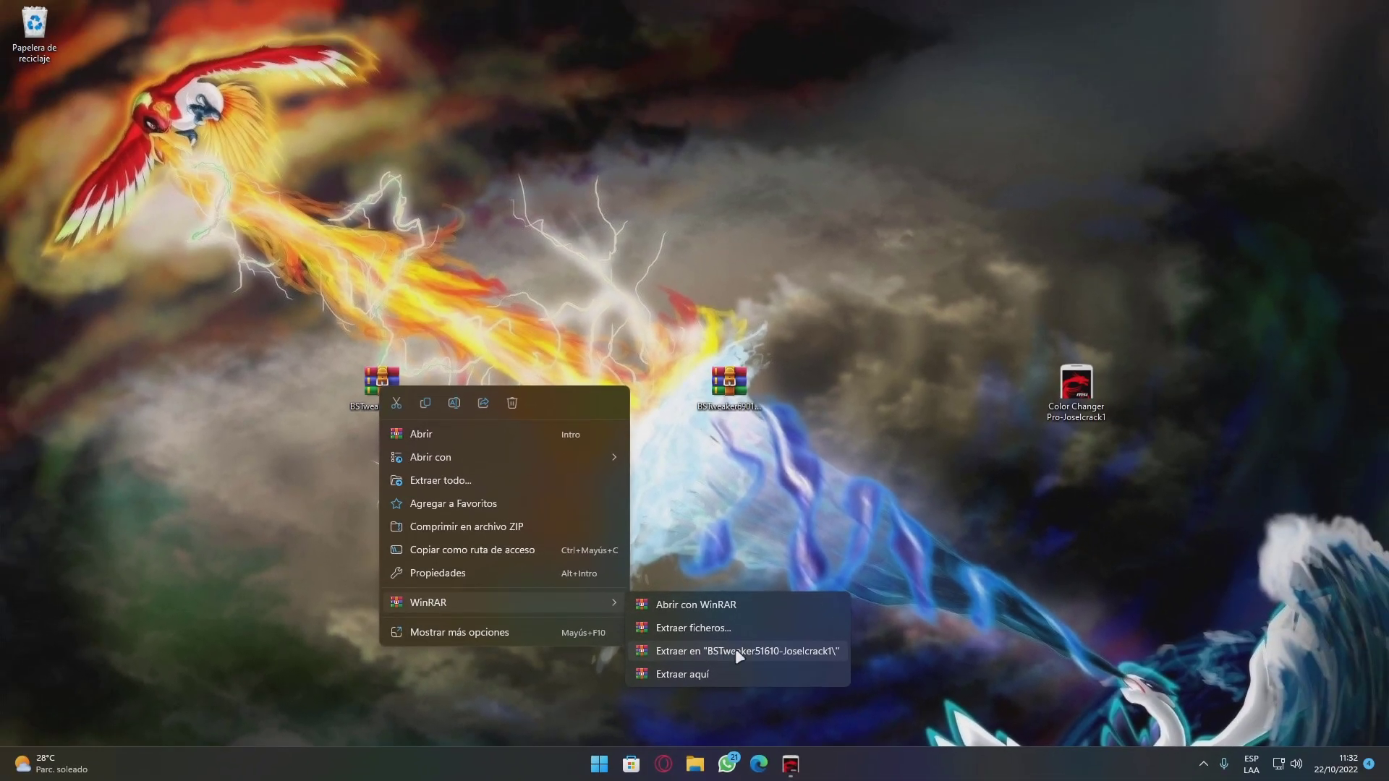
pyautogui.click(736, 649)
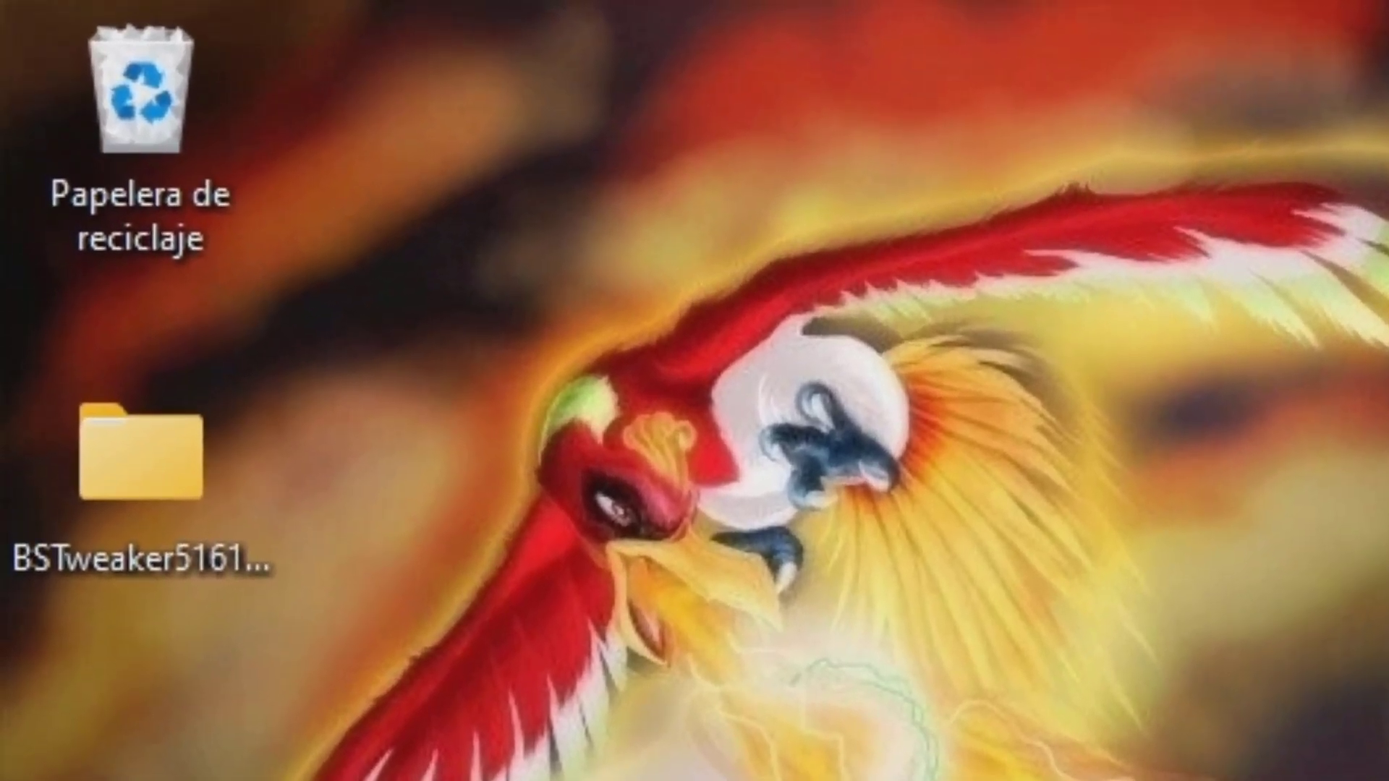
pyautogui.moveTo(341, 759); pyautogui.dragTo(1388, 780)
pyautogui.moveTo(499, 374); pyautogui.dragTo(508, 378)
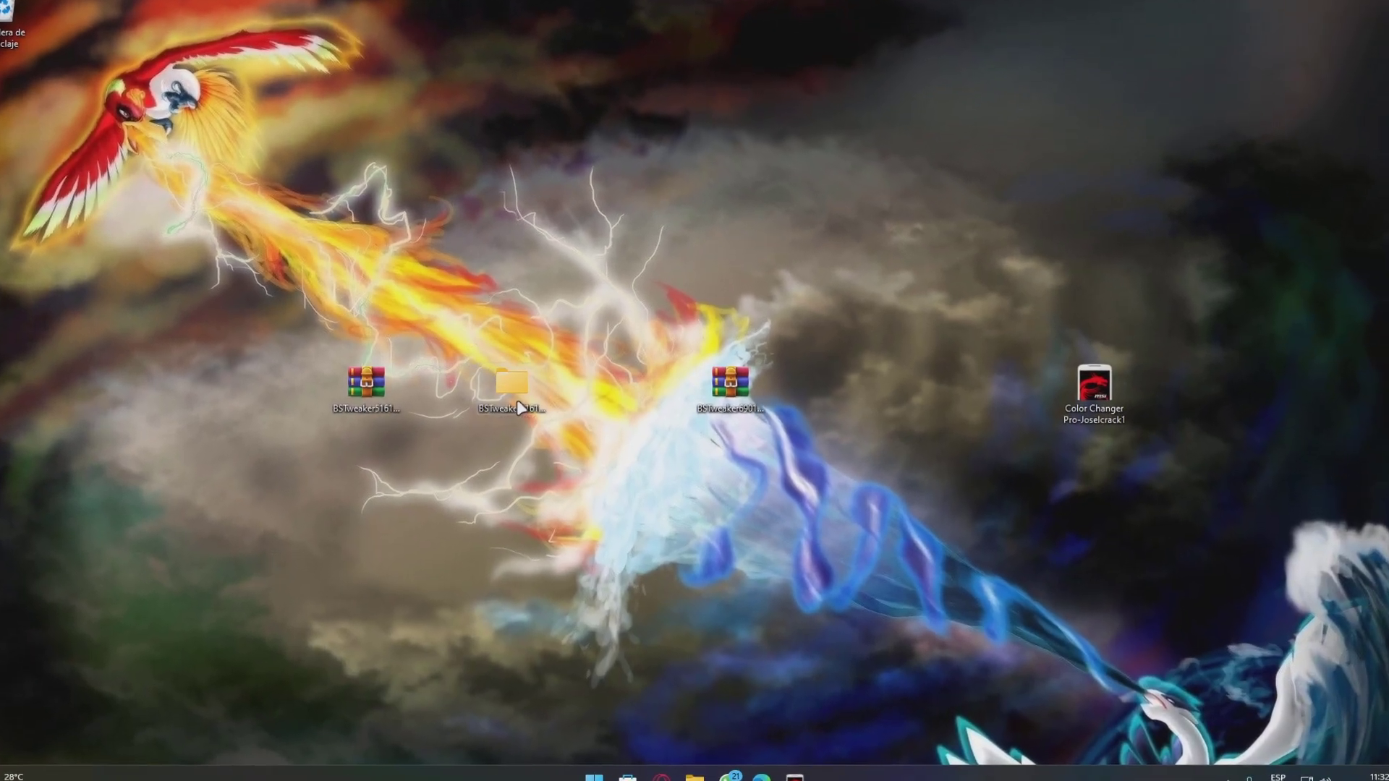
# Step: Open the extracted folder's BSTweaker5 subfolder and run the BlueStacksTweaker5 application as administrator
pyautogui.doubleClick(508, 378)
pyautogui.doubleClick(376, 246)
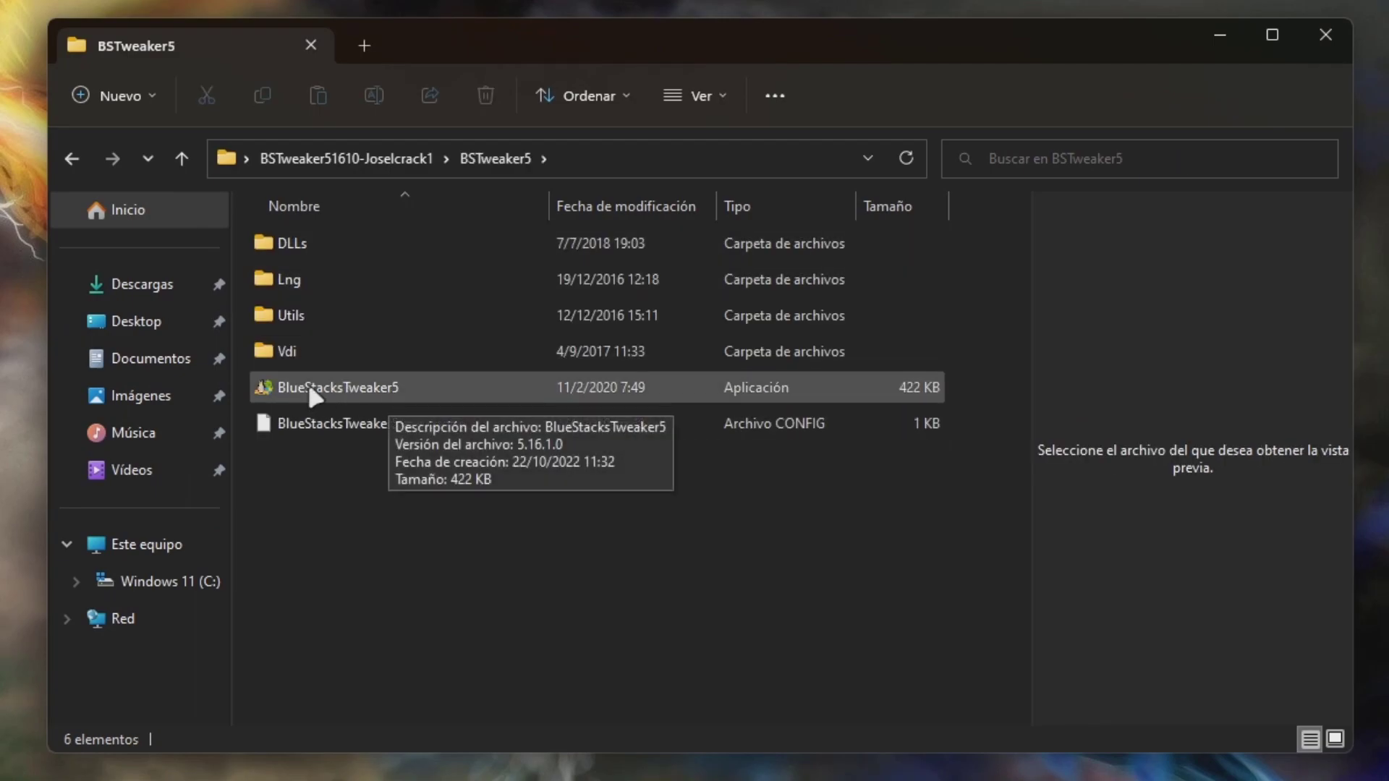
pyautogui.click(262, 395)
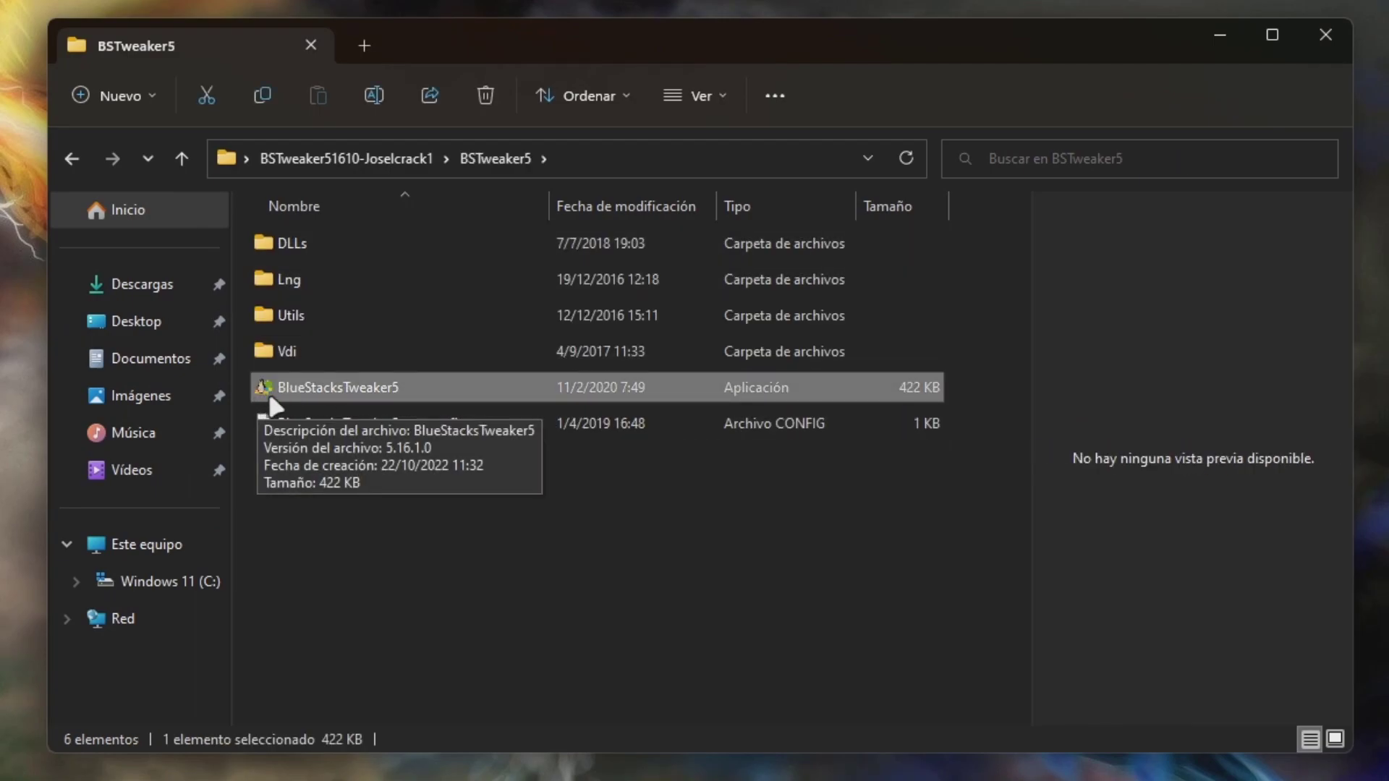
pyautogui.rightClick(346, 379)
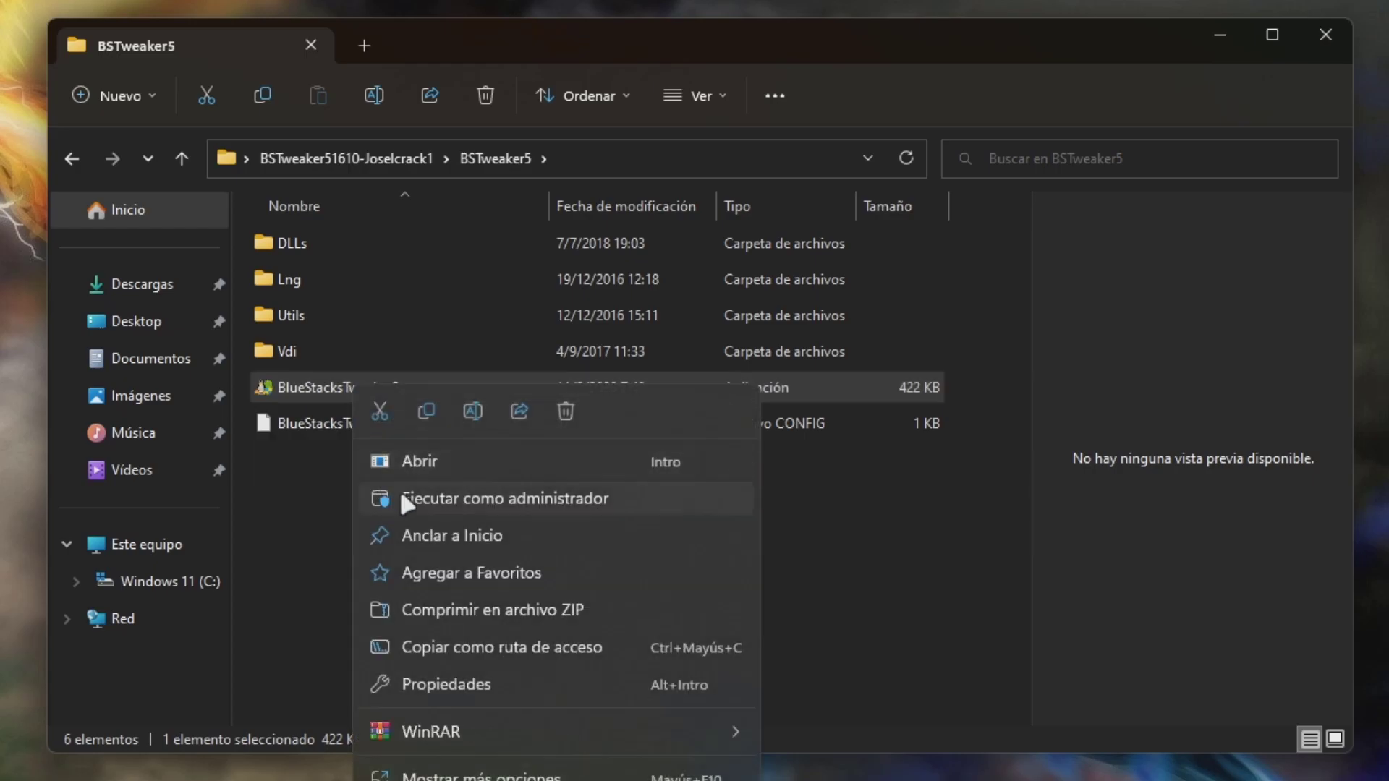
pyautogui.click(517, 499)
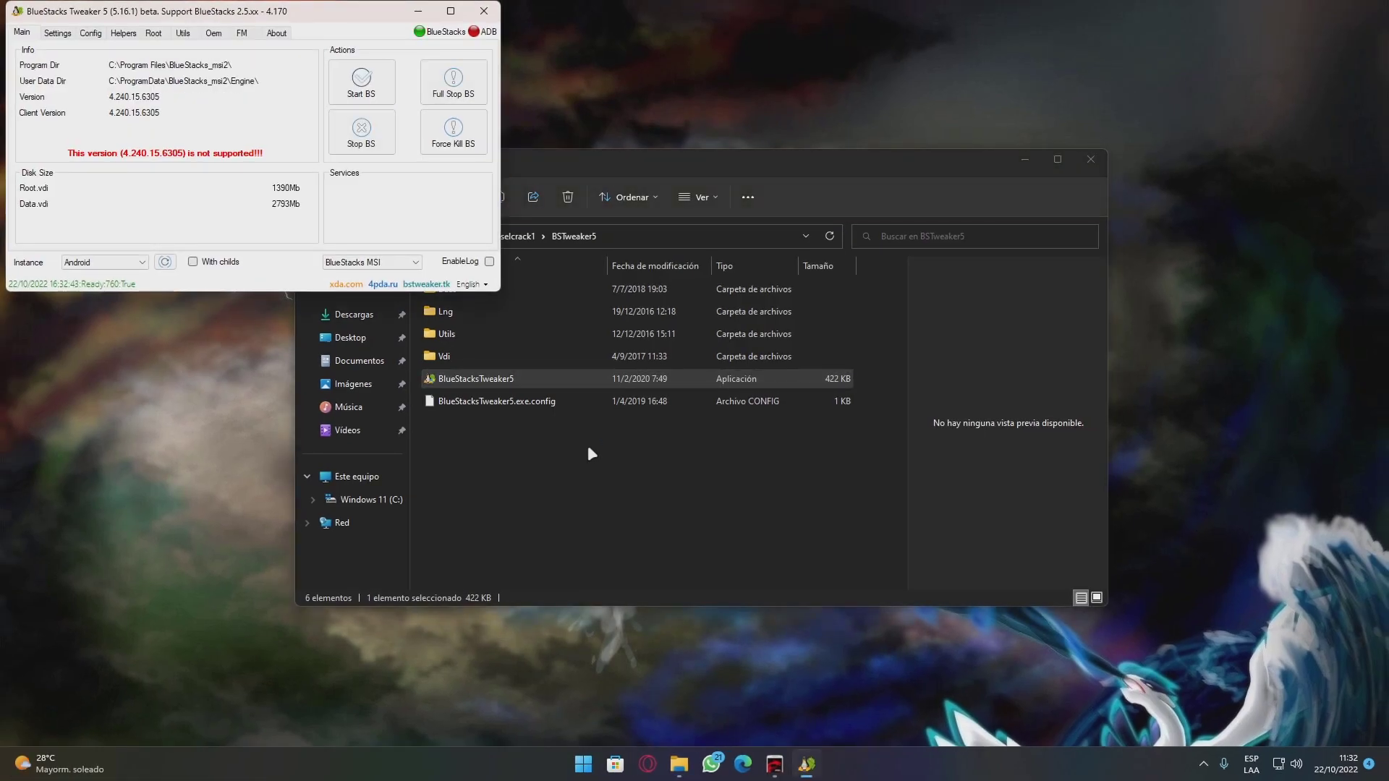
# Step: Move the BlueStacks Tweaker 5 window toward the screen's center and make sure BlueStacks MSI is the chosen emulator
pyautogui.moveTo(325, 12); pyautogui.dragTo(754, 230)
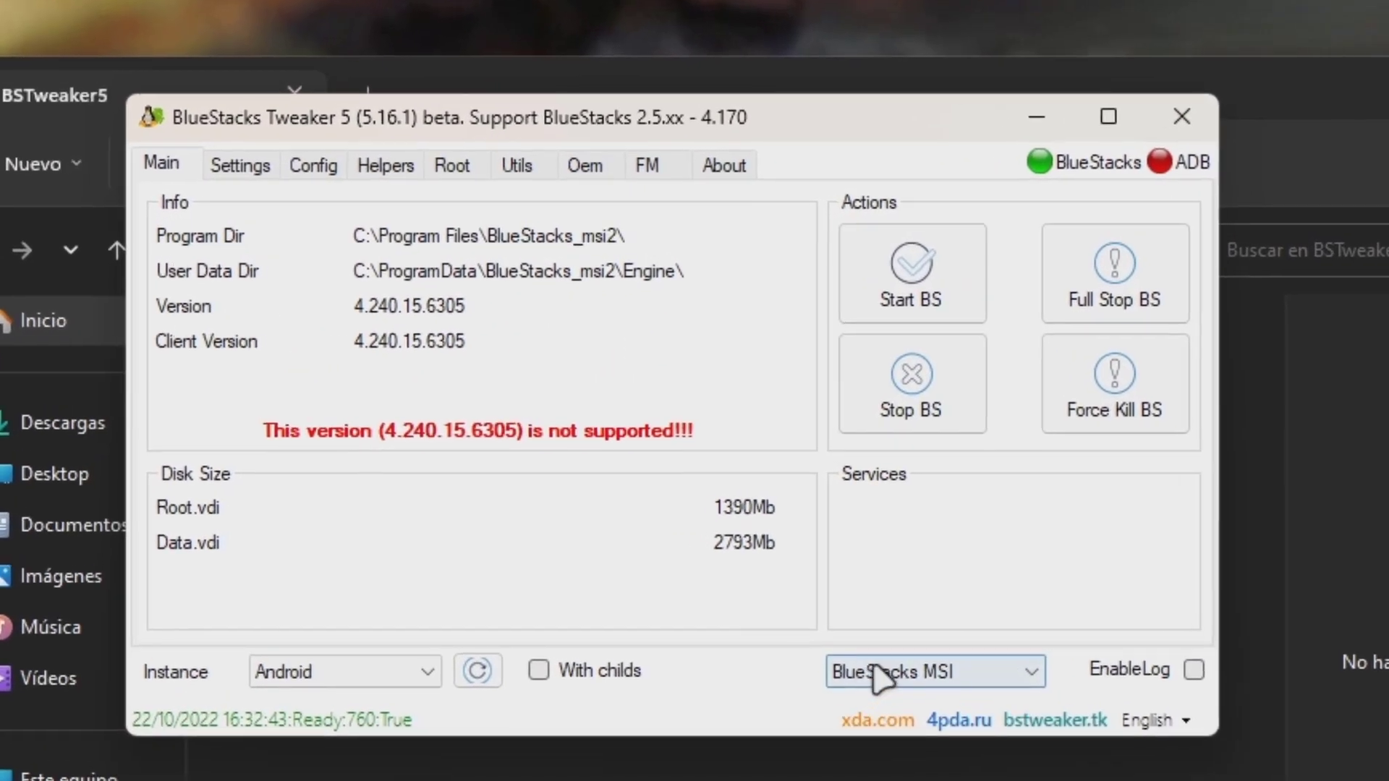
pyautogui.click(1023, 672)
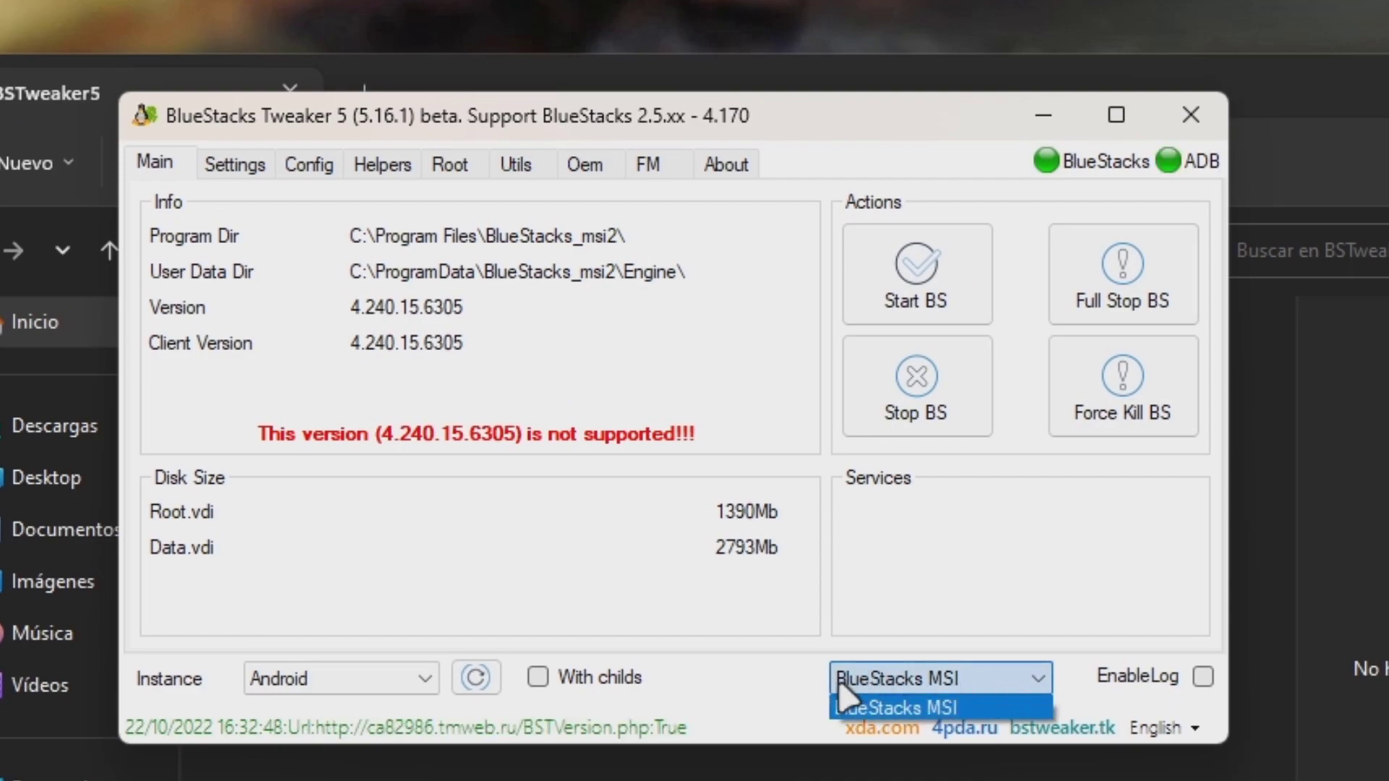
pyautogui.click(975, 685)
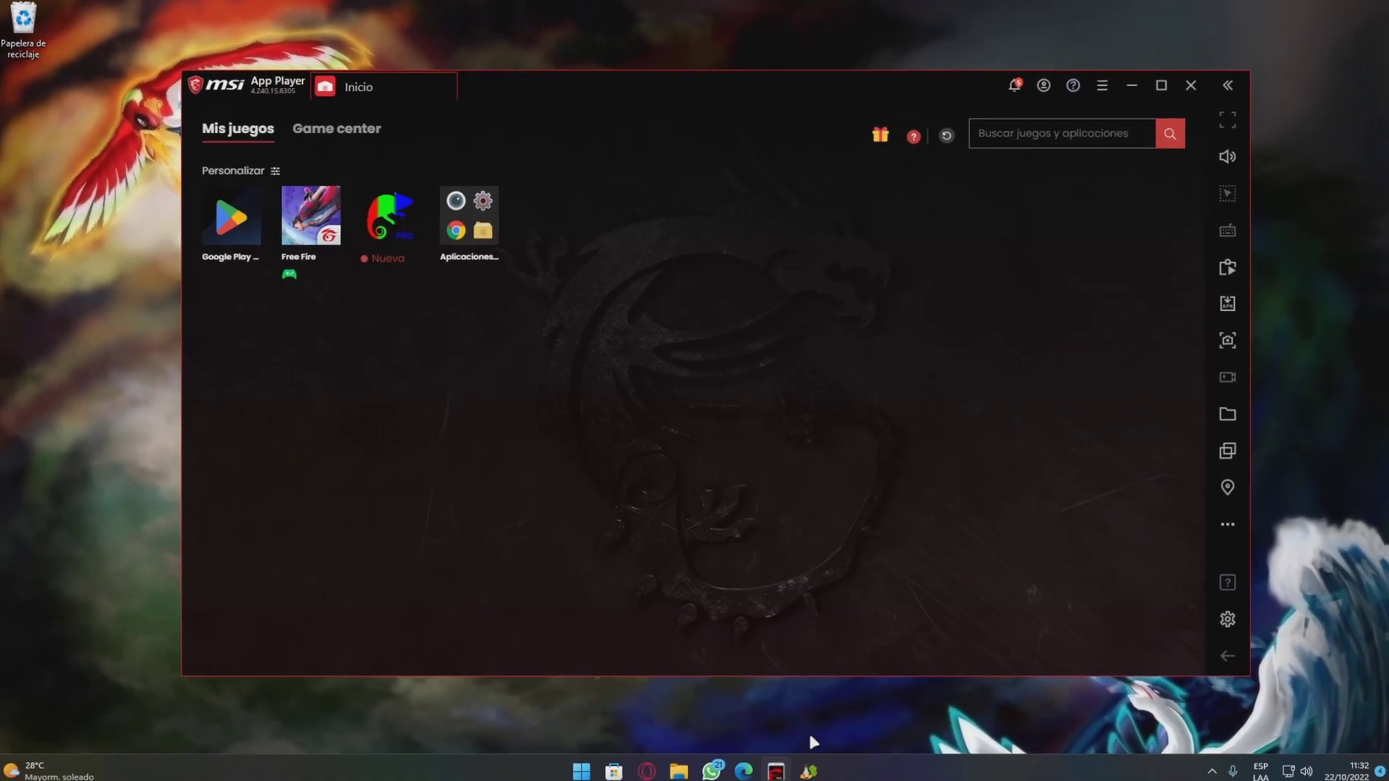
pyautogui.click(806, 764)
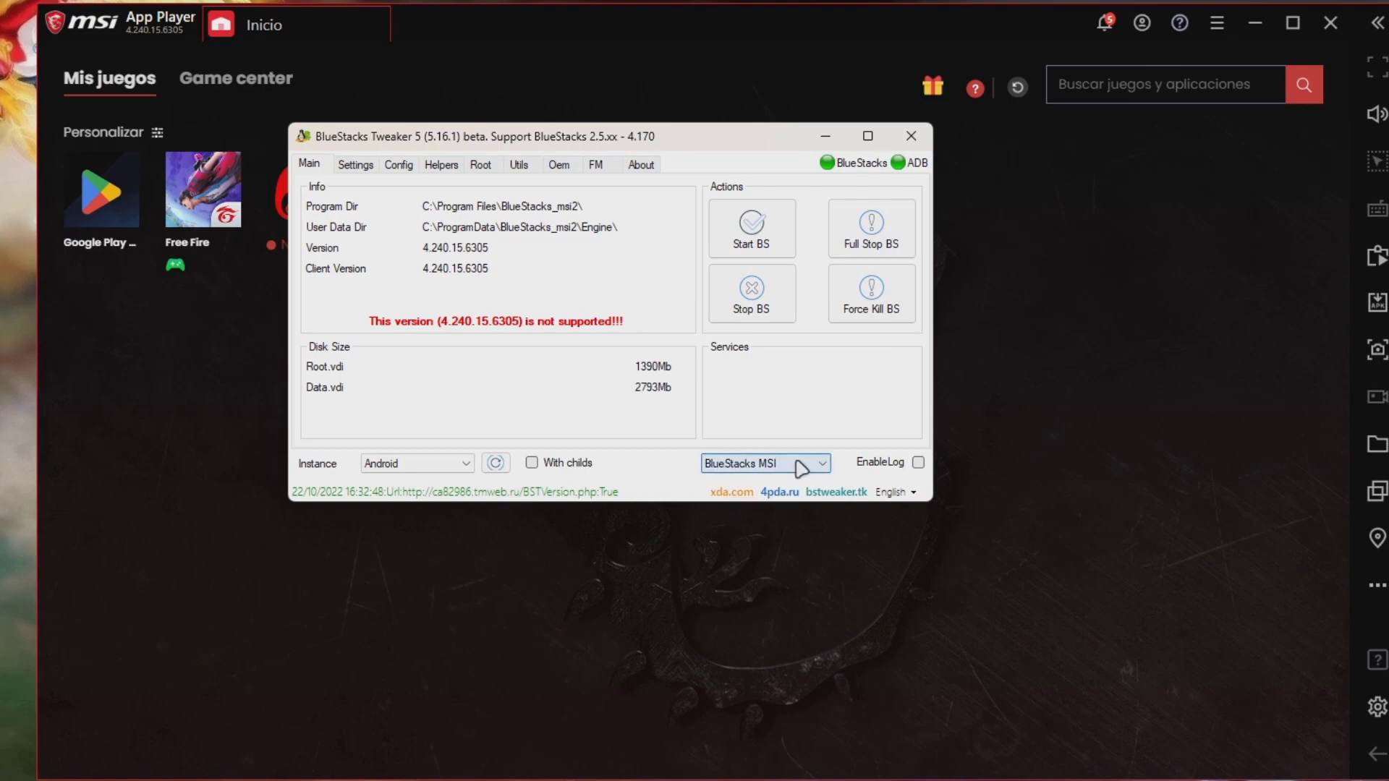
pyautogui.click(801, 469)
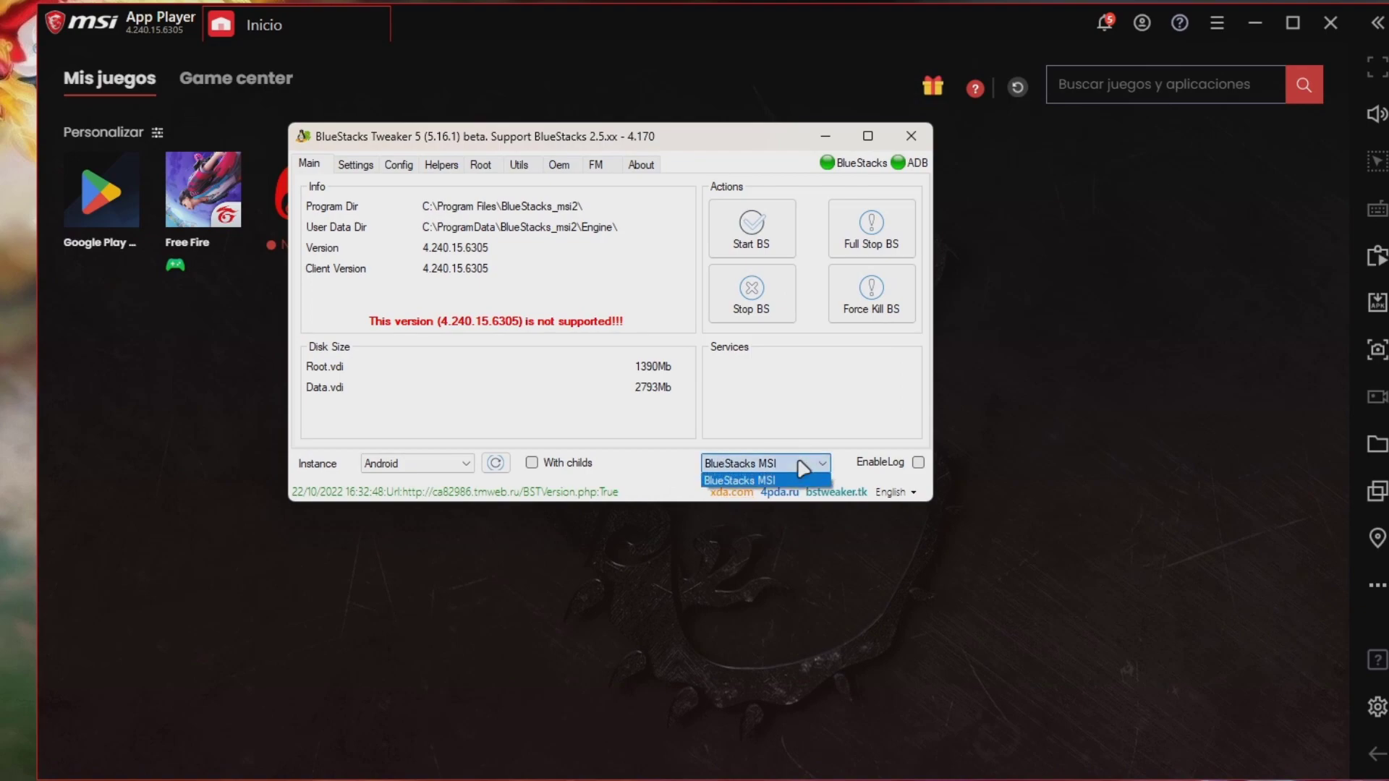
pyautogui.click(796, 441)
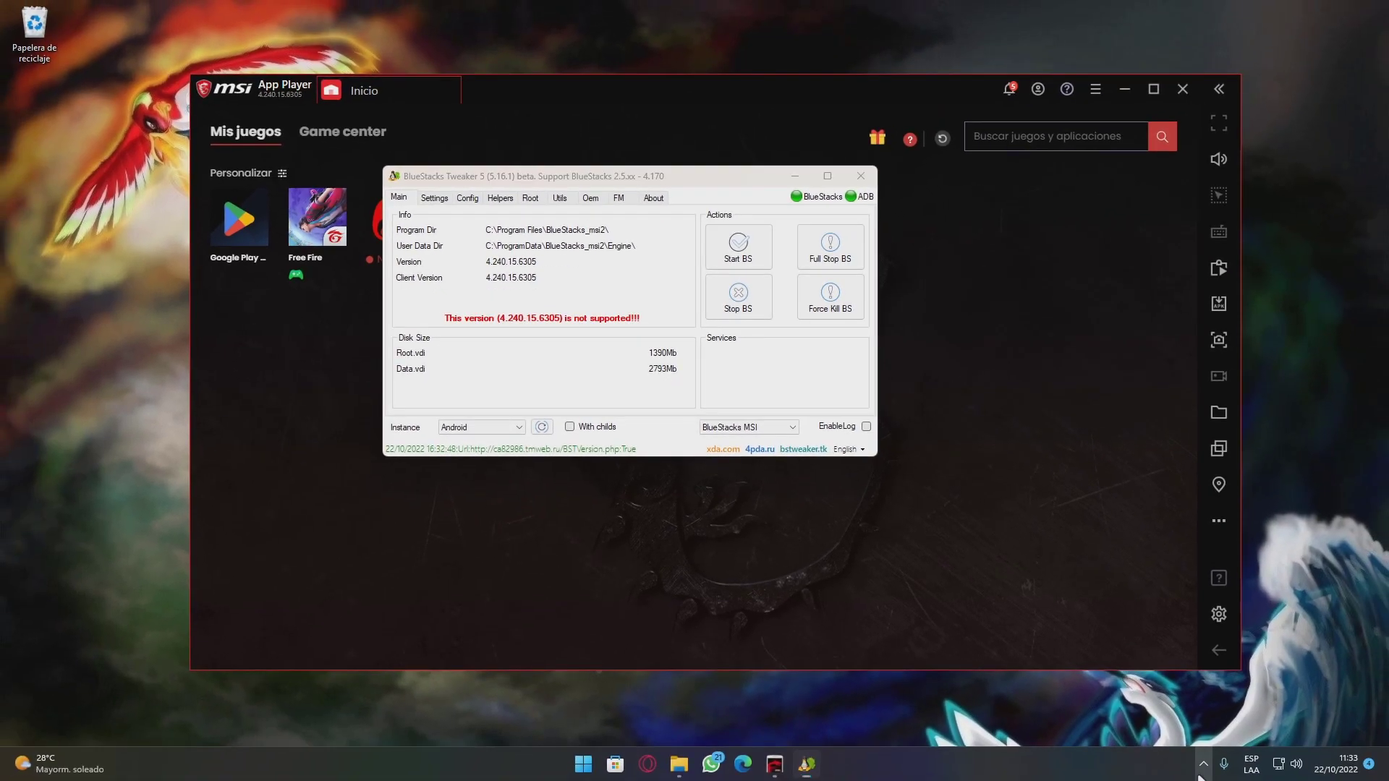
pyautogui.click(1204, 764)
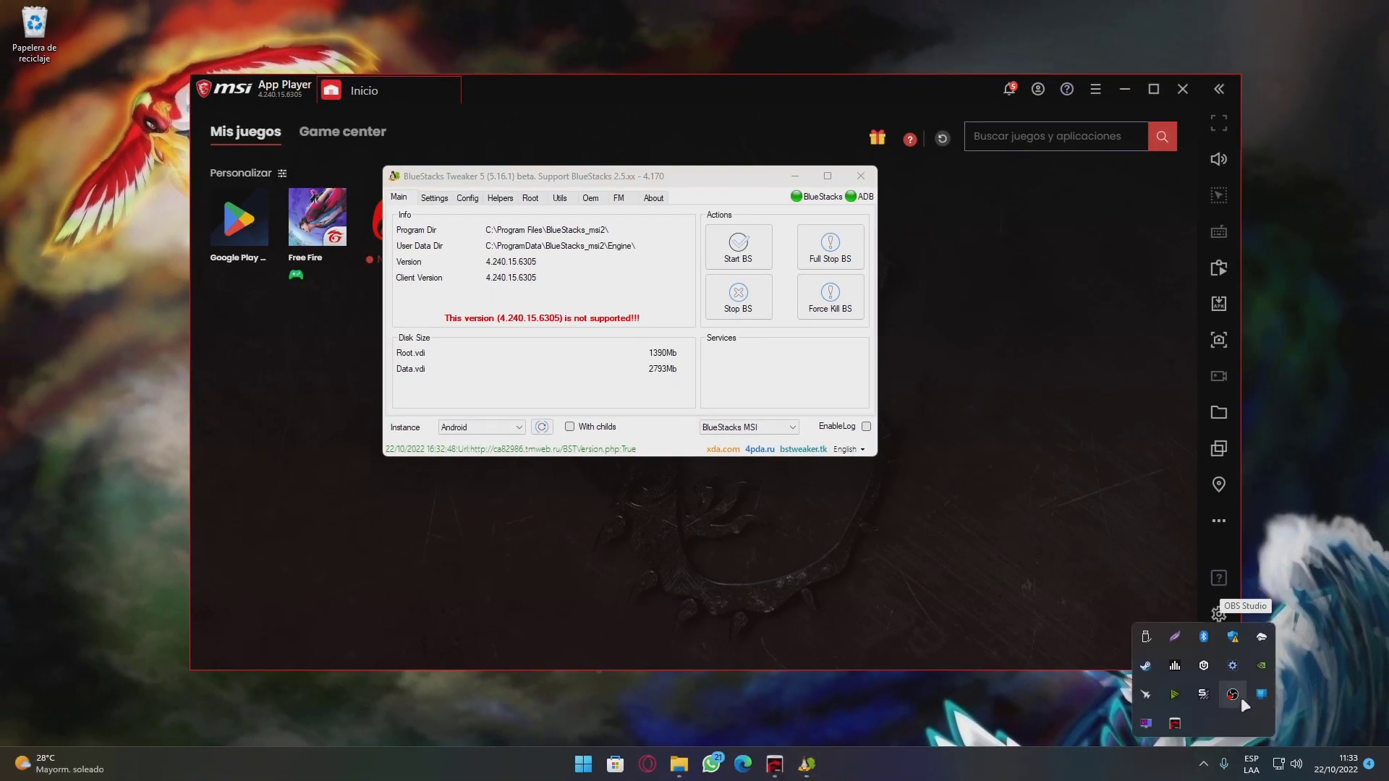
pyautogui.rightClick(1177, 732)
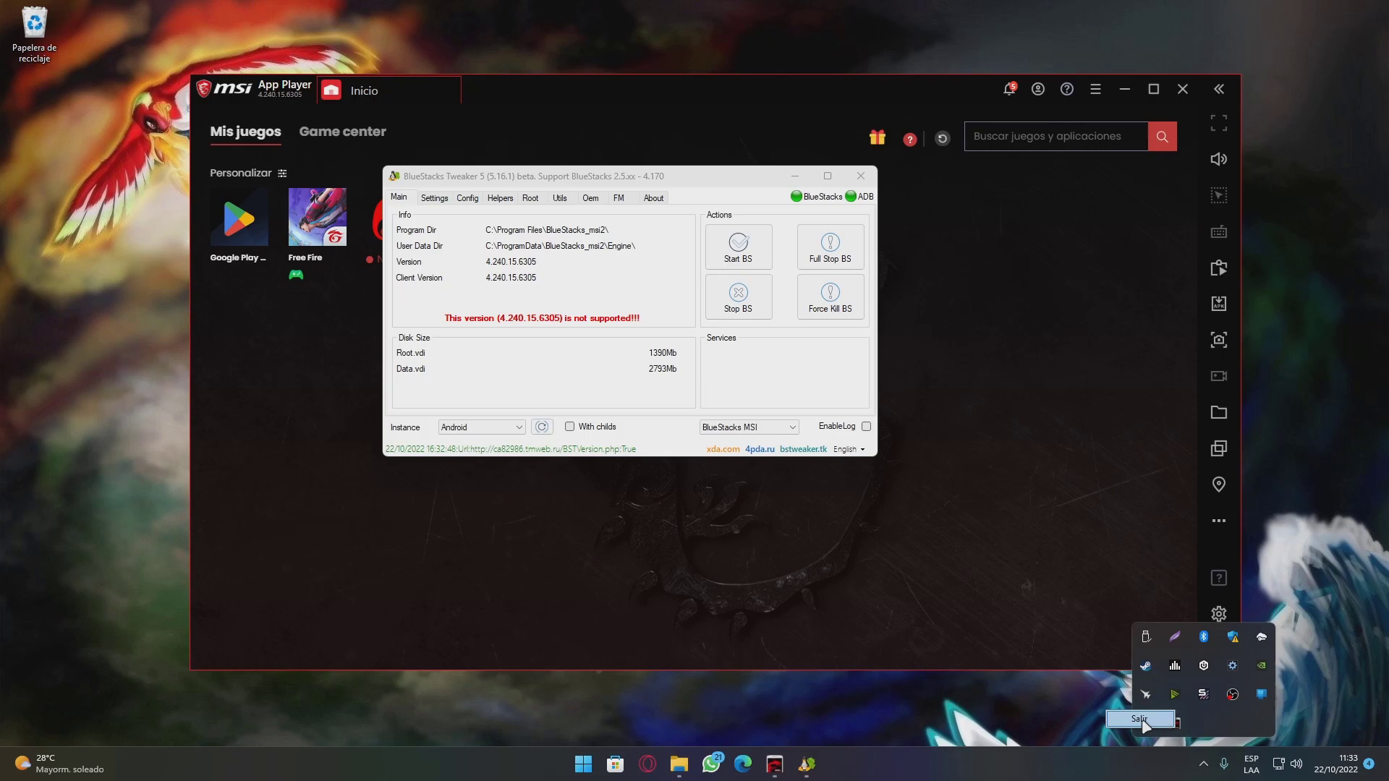
pyautogui.click(686, 179)
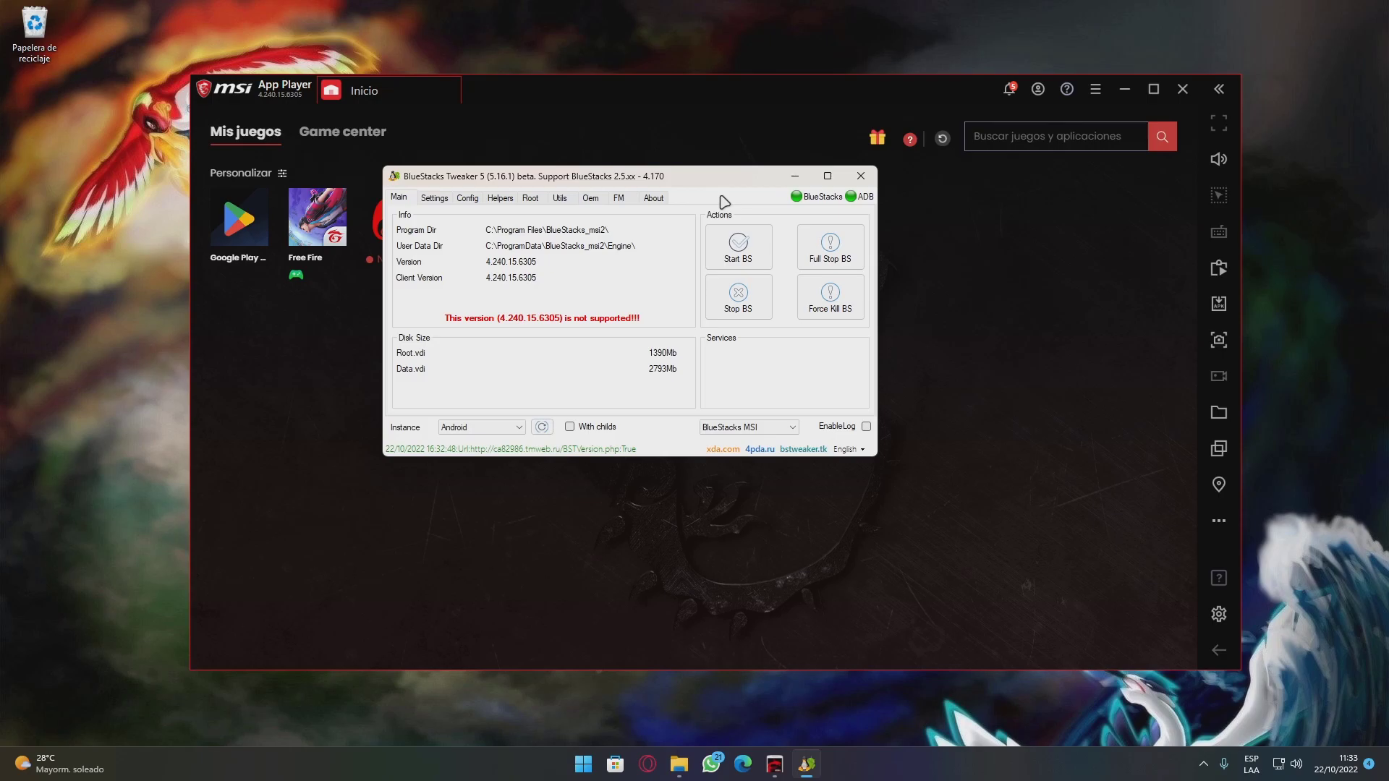
# Step: Force kill the MSI emulator from BlueStacks Tweaker 5 and unlock root for its Android instance
pyautogui.click(828, 307)
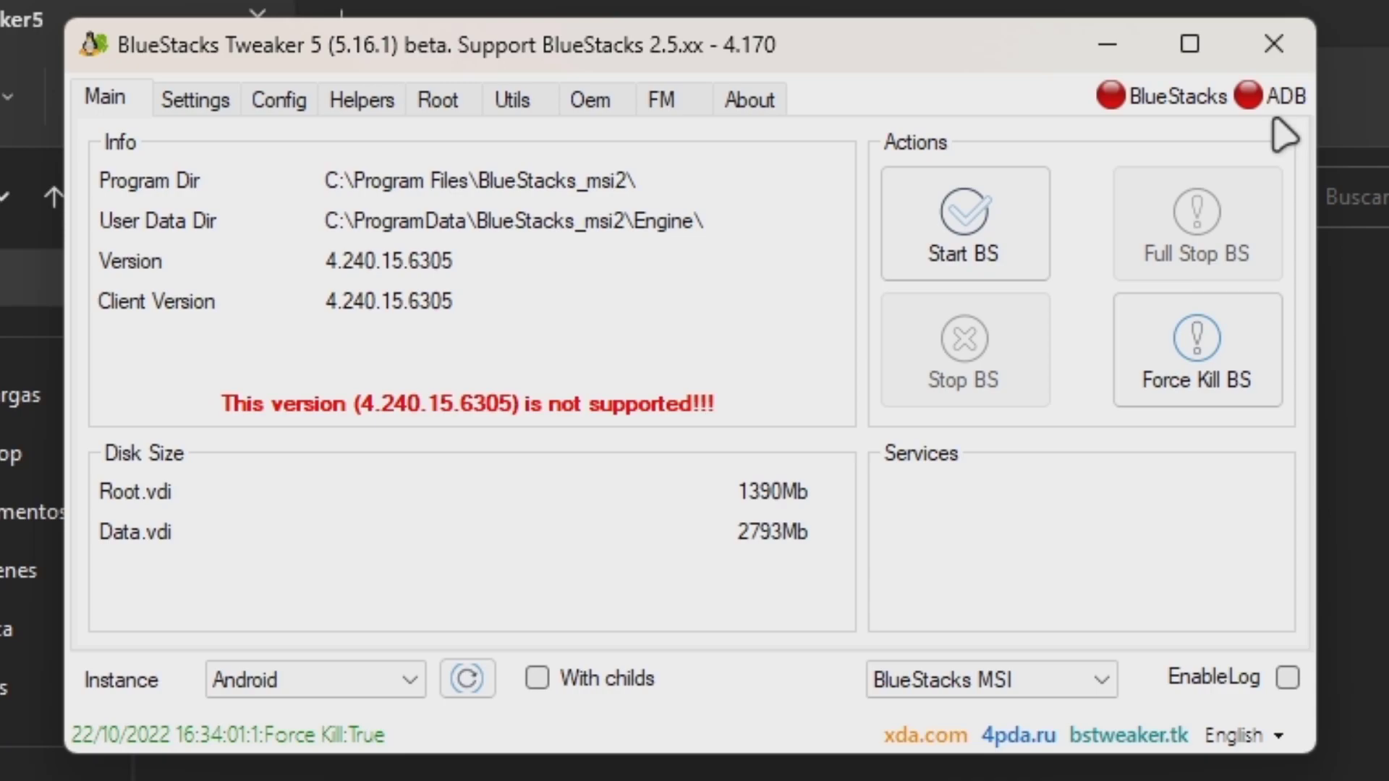
pyautogui.click(447, 123)
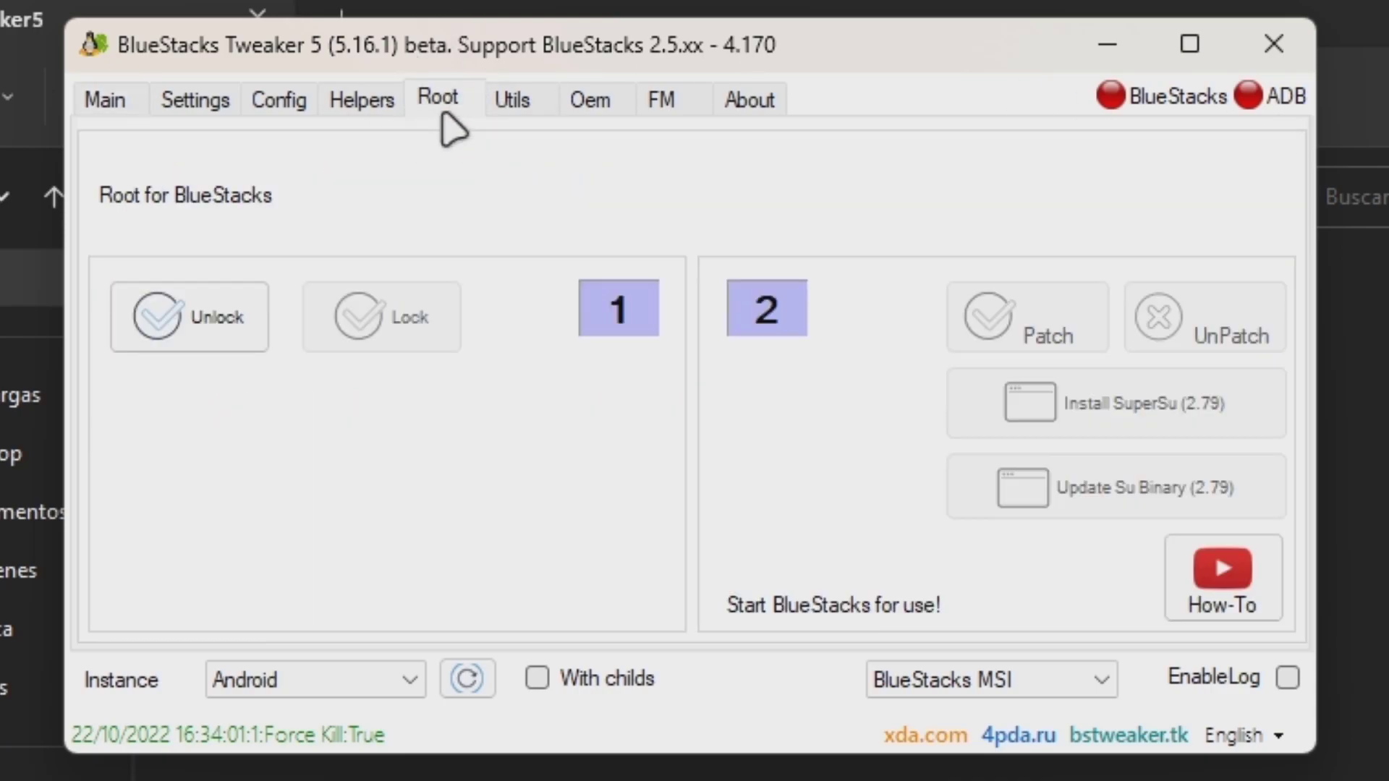
pyautogui.click(209, 342)
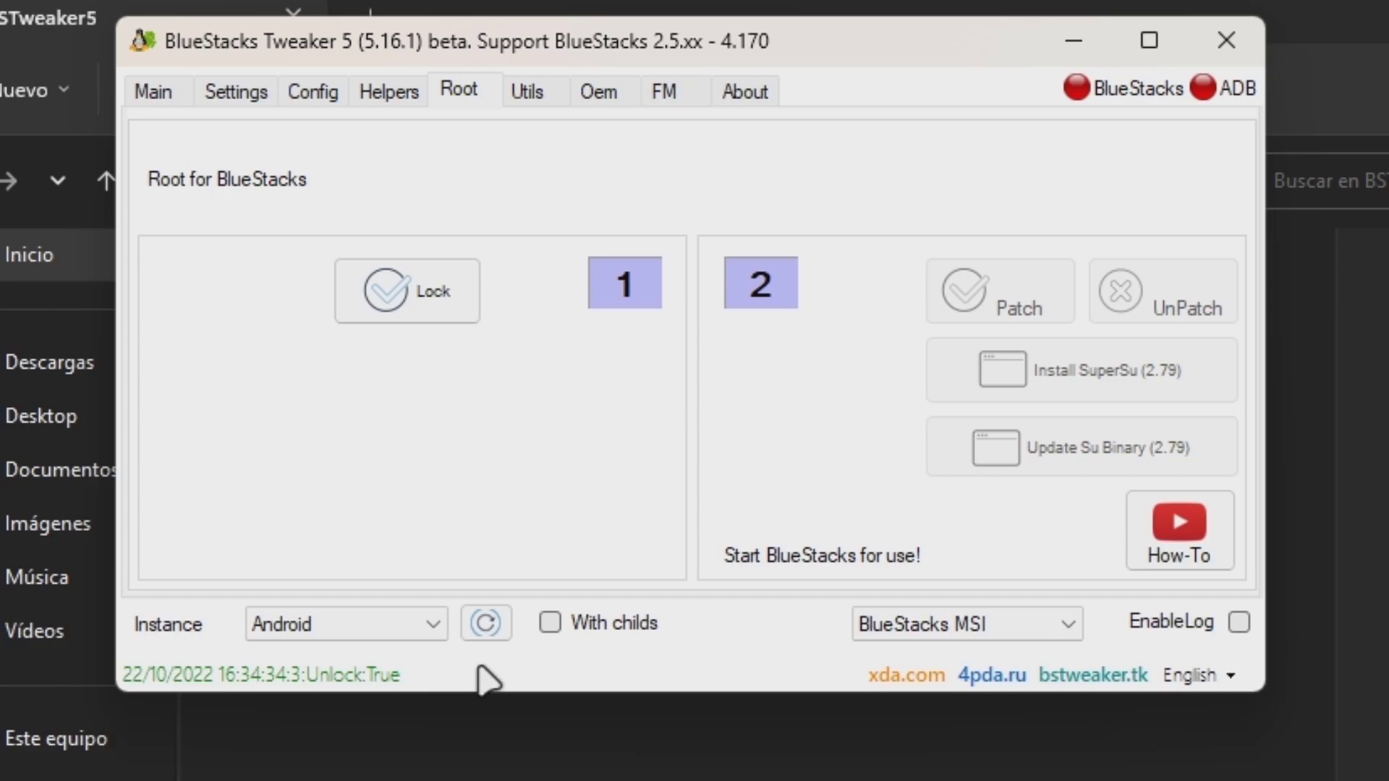
# Step: Start the MSI emulator from BlueStacks Tweaker 5 and apply the root patch to it
pyautogui.click(155, 93)
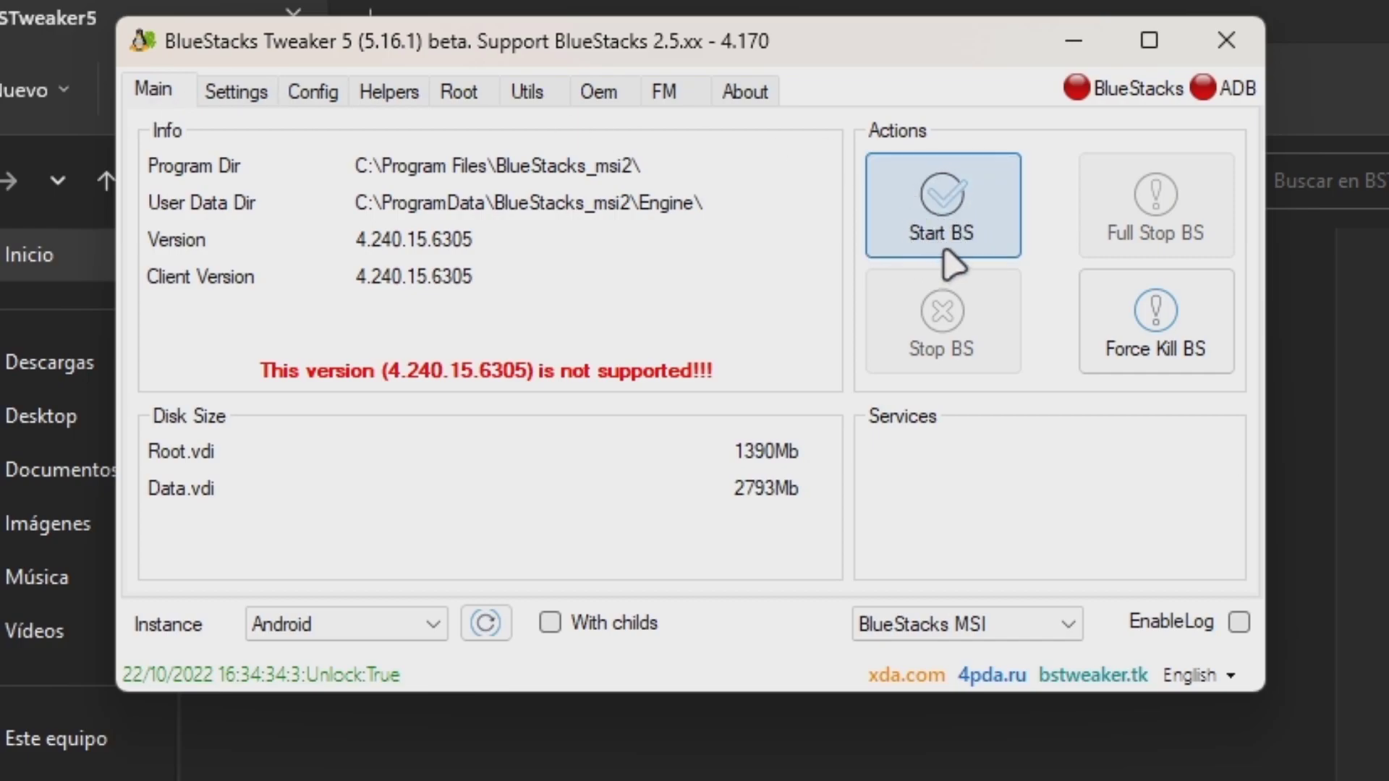
pyautogui.click(941, 210)
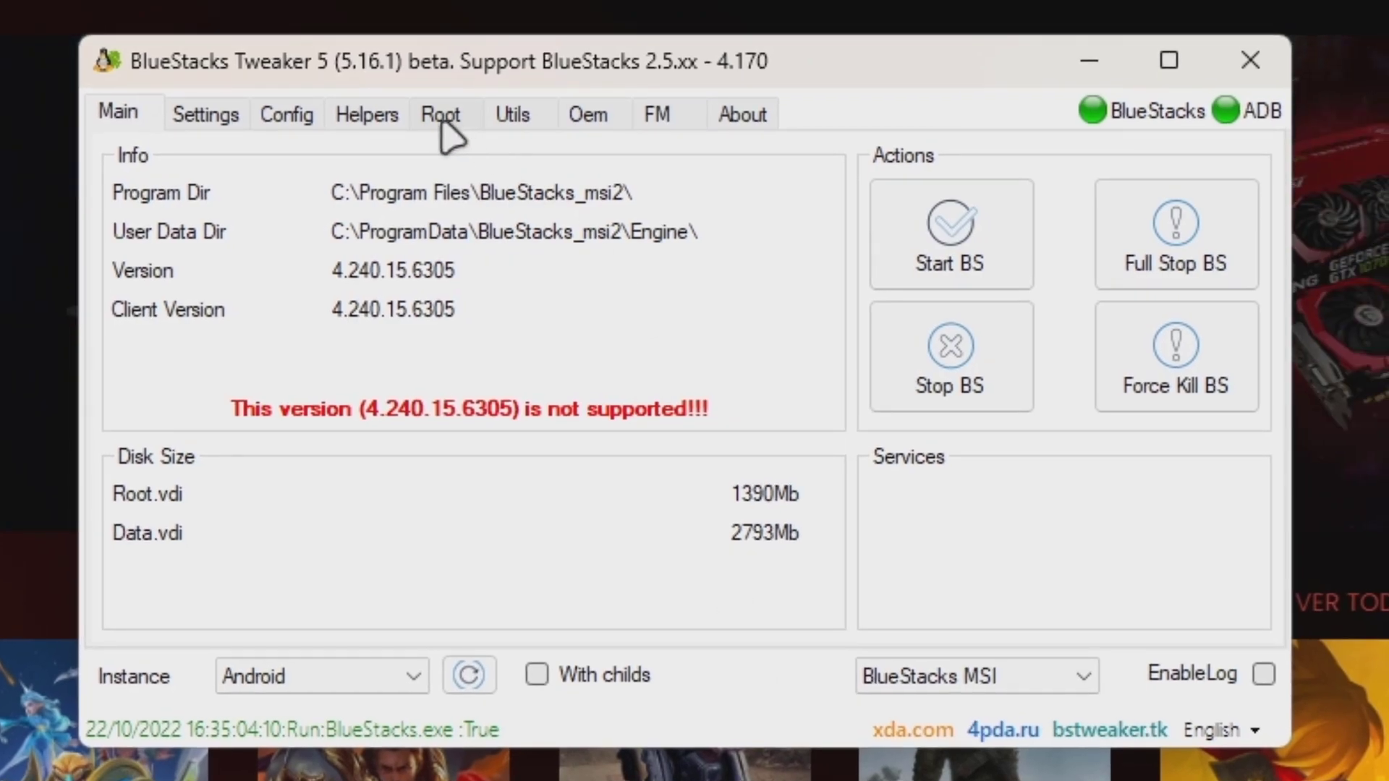
pyautogui.click(442, 116)
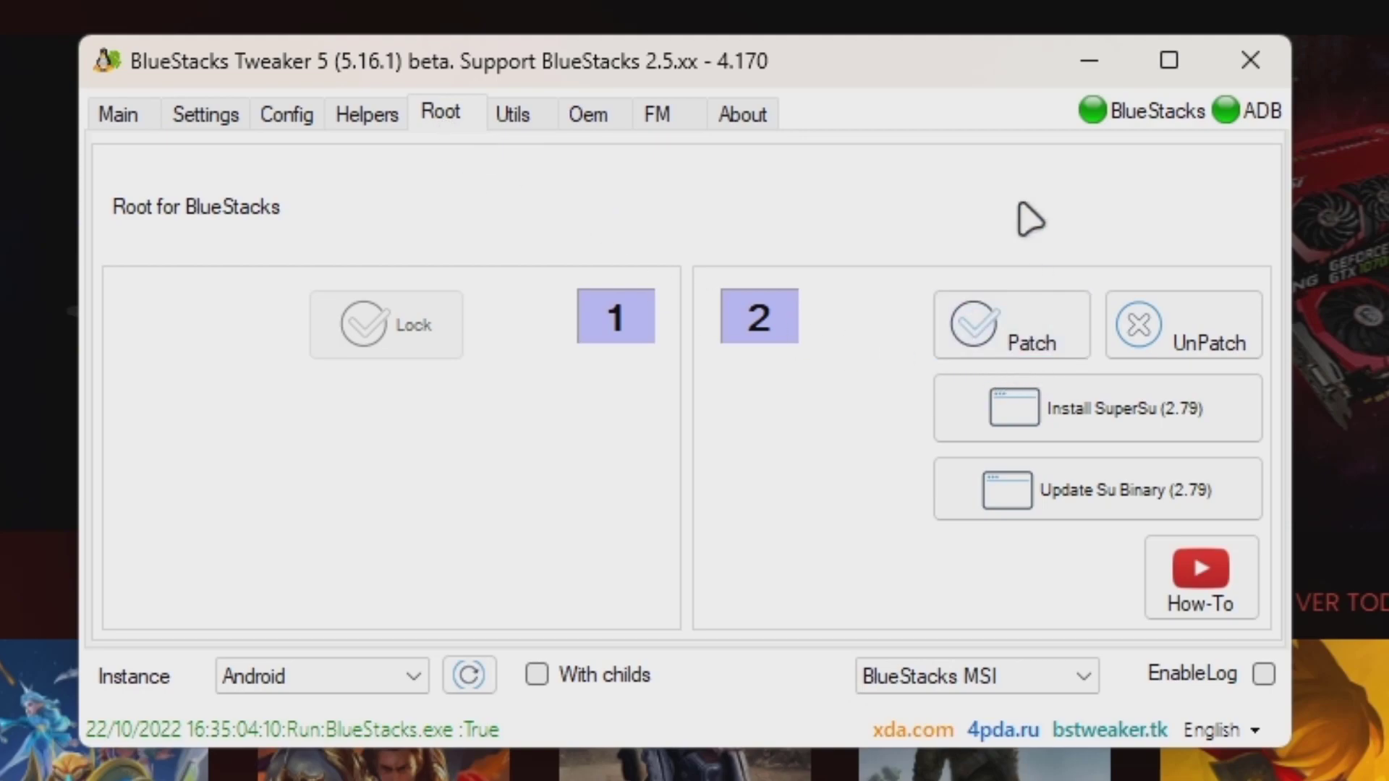
pyautogui.click(1024, 346)
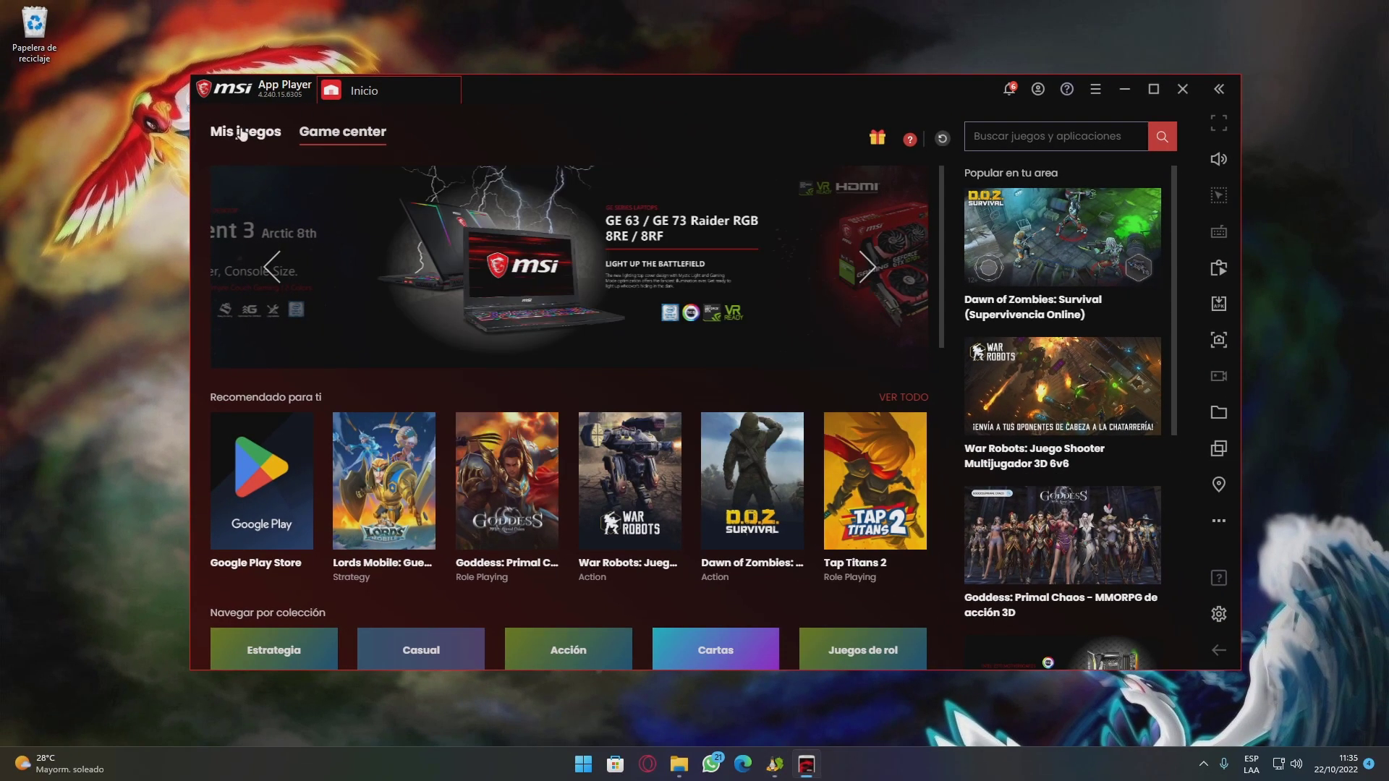
# Step: Launch Color Changer Pro from the MSI App Player's own games and accept its startup notice
pyautogui.click(242, 134)
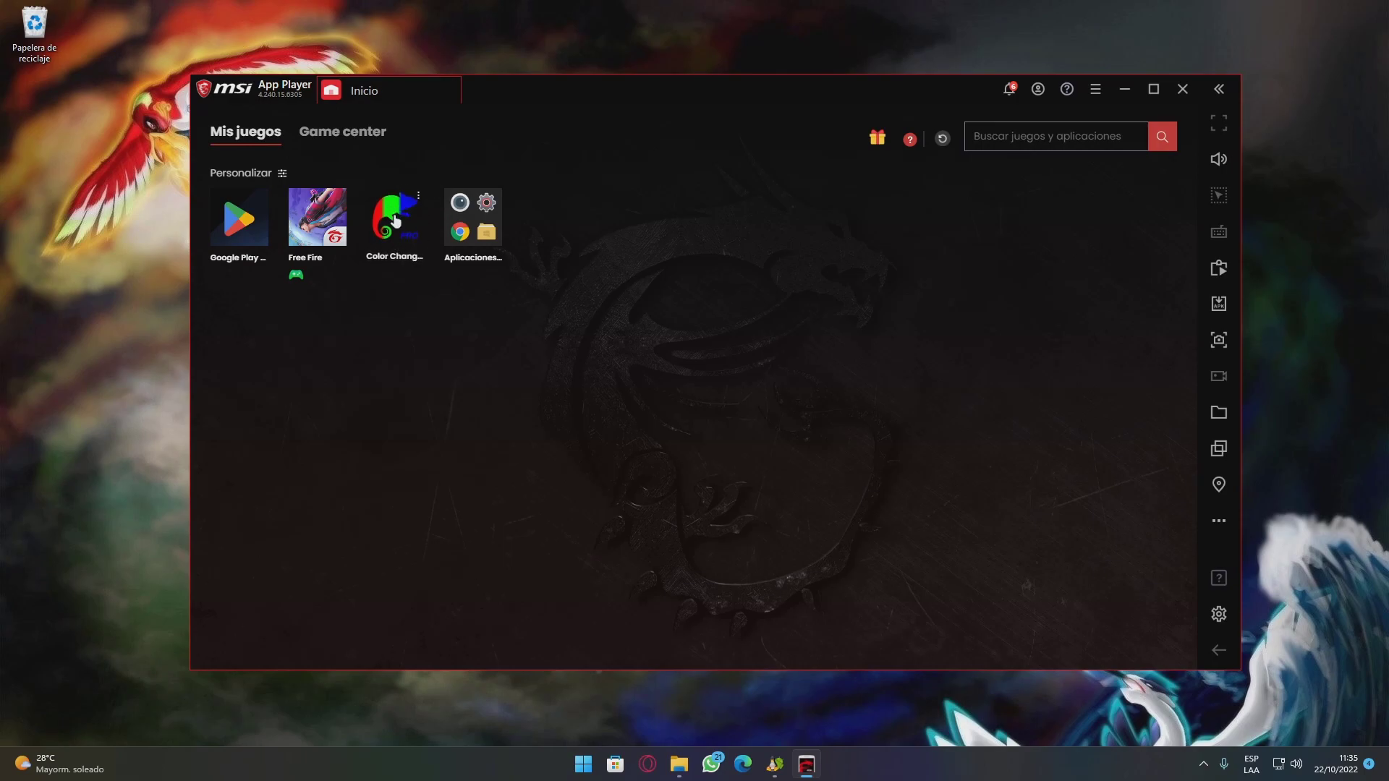
pyautogui.click(394, 215)
pyautogui.click(426, 436)
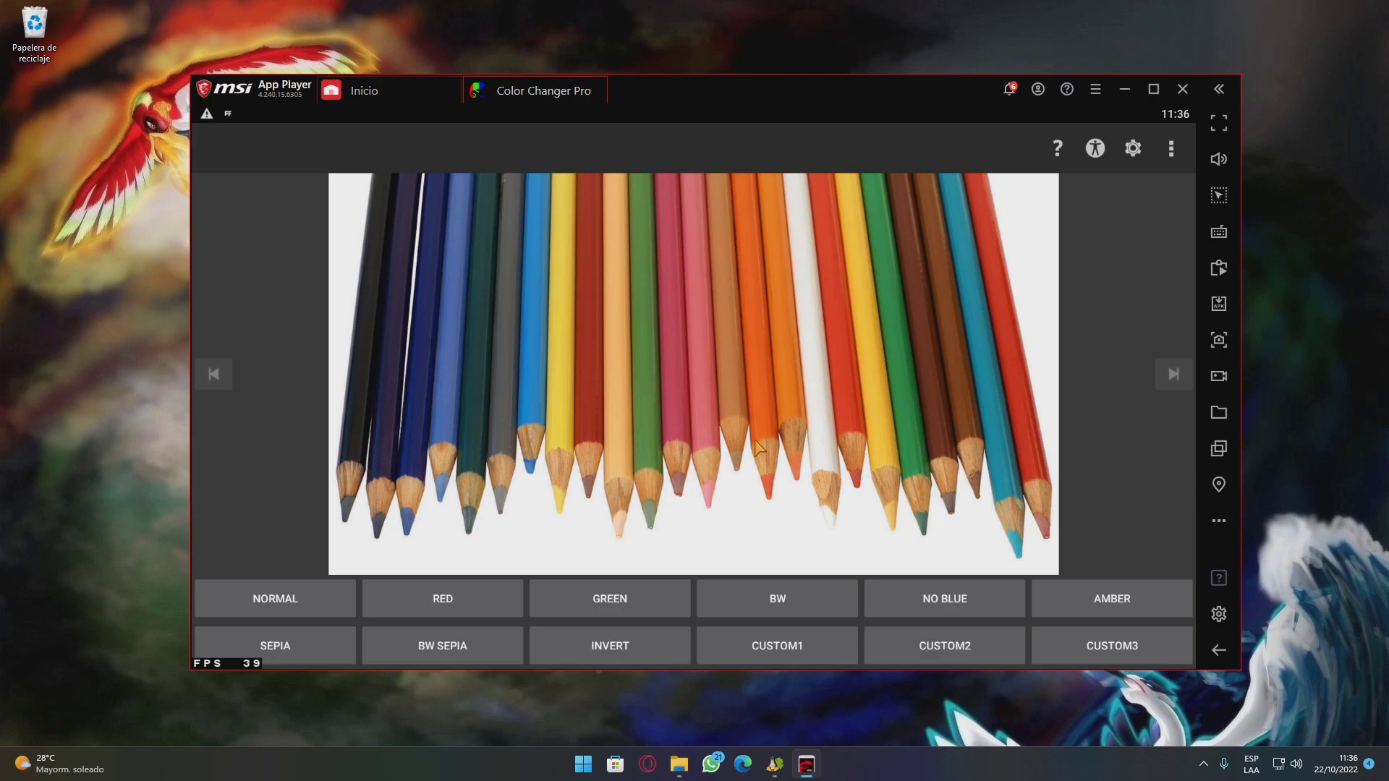
# Step: Set the Custom1 color mode's saturation to 2,00, save it, acknowledge the custom settings notice, and close Color Changer Pro
pyautogui.click(825, 653)
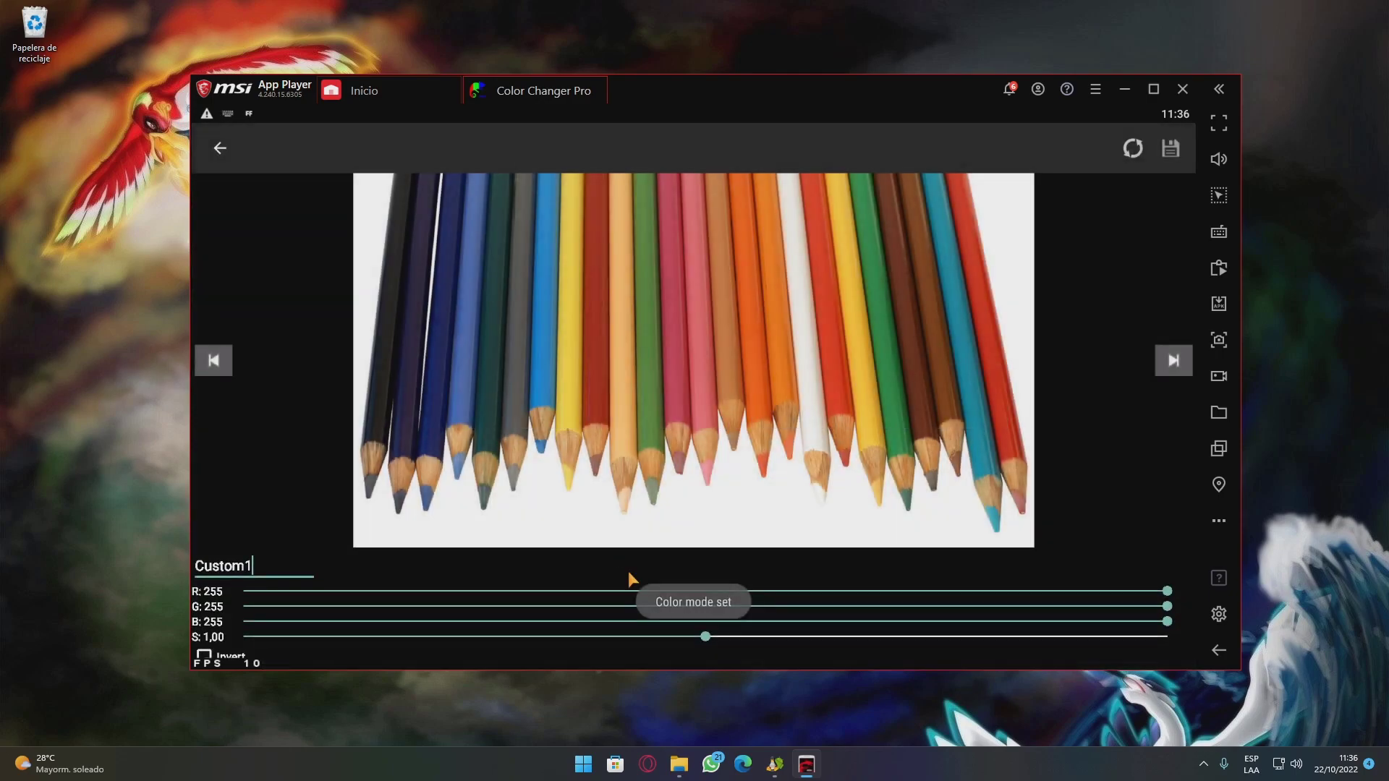
pyautogui.moveTo(707, 637); pyautogui.dragTo(1167, 636)
pyautogui.click(1170, 148)
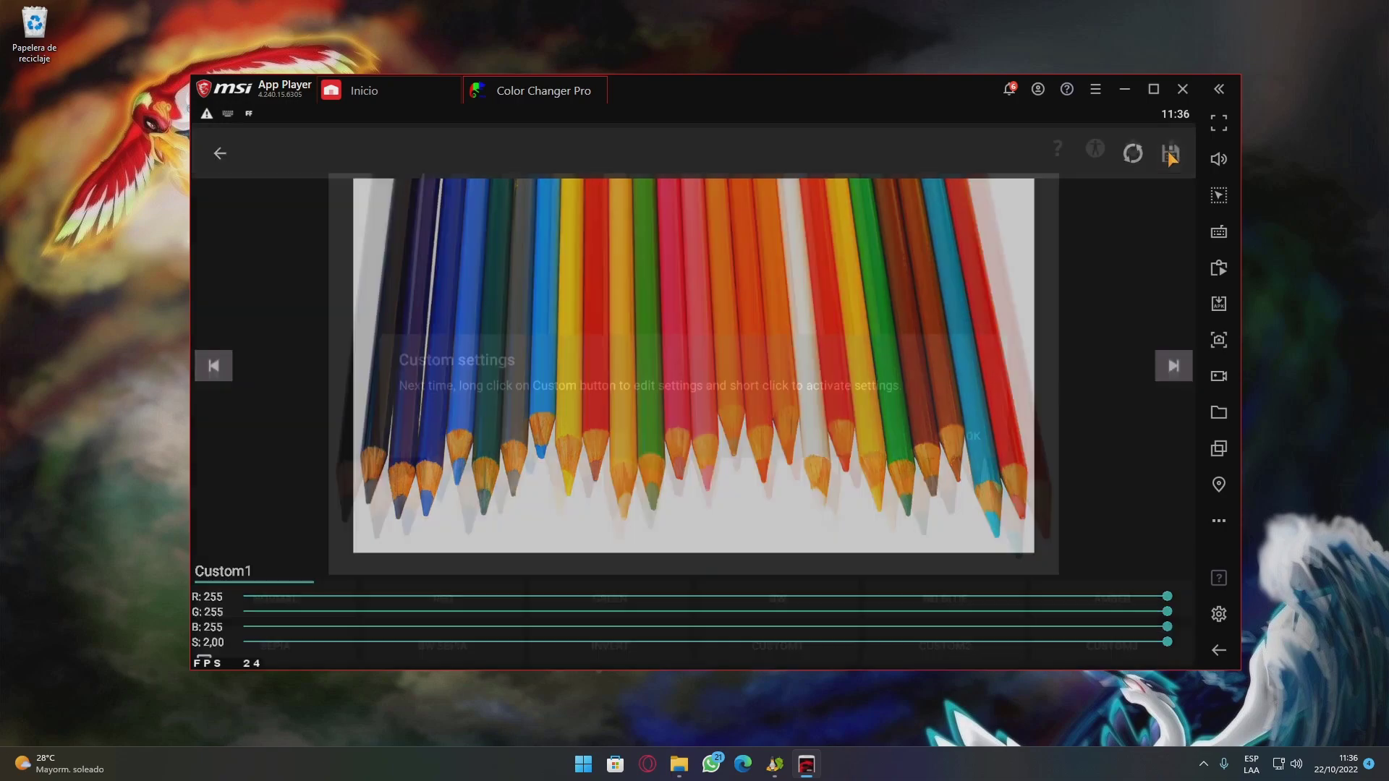
pyautogui.click(970, 434)
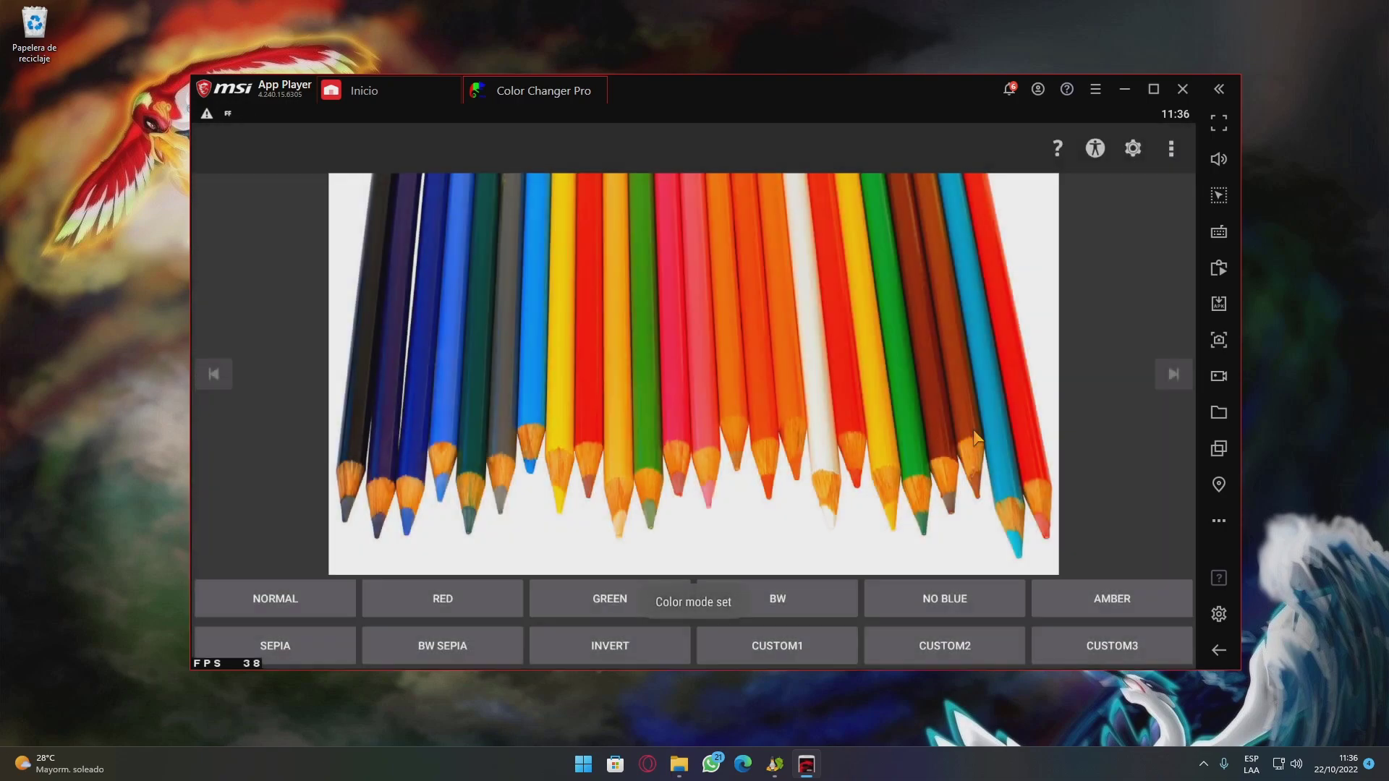
pyautogui.click(600, 84)
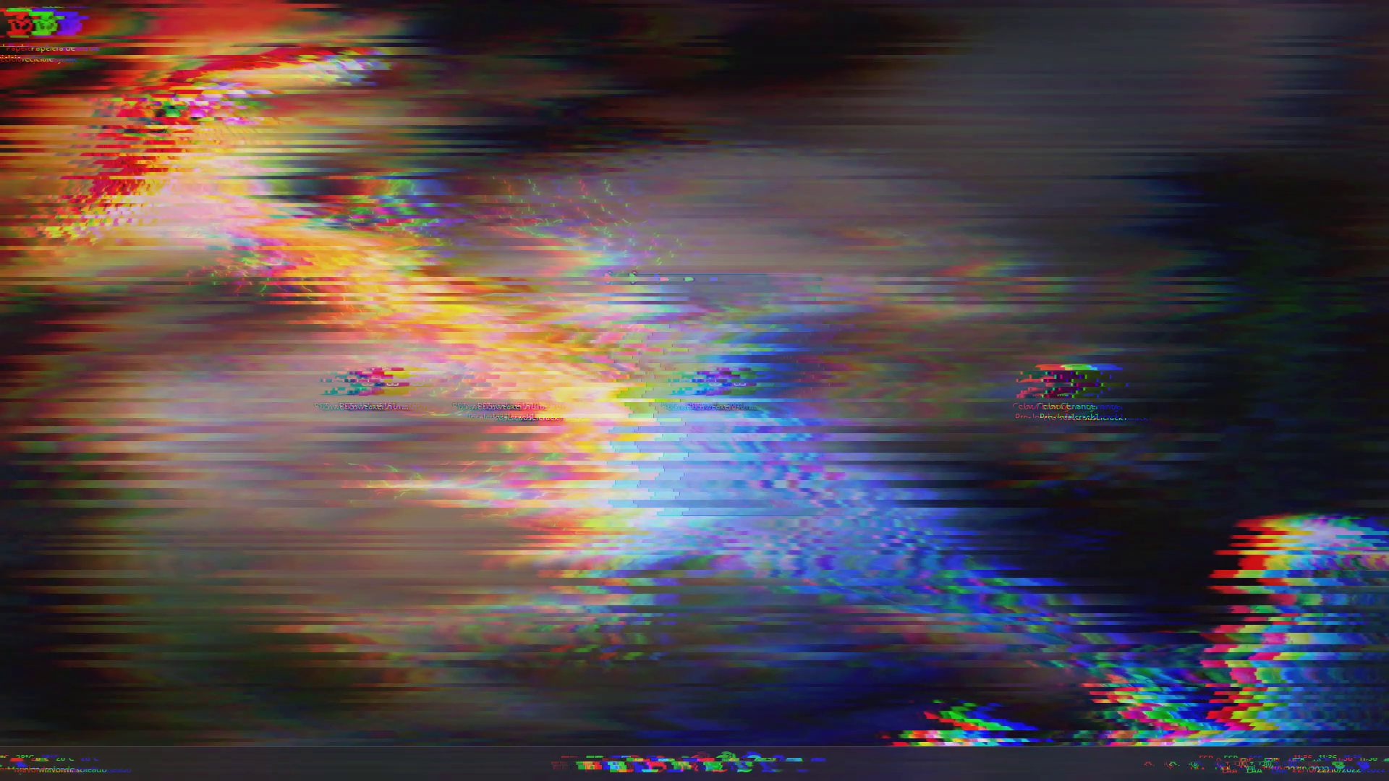
# Step: Extract the BSTweaker69010-Joselcrack1 archive on the desktop with WinRAR into a folder of the same name
pyautogui.moveTo(820, 515); pyautogui.dragTo(658, 273)
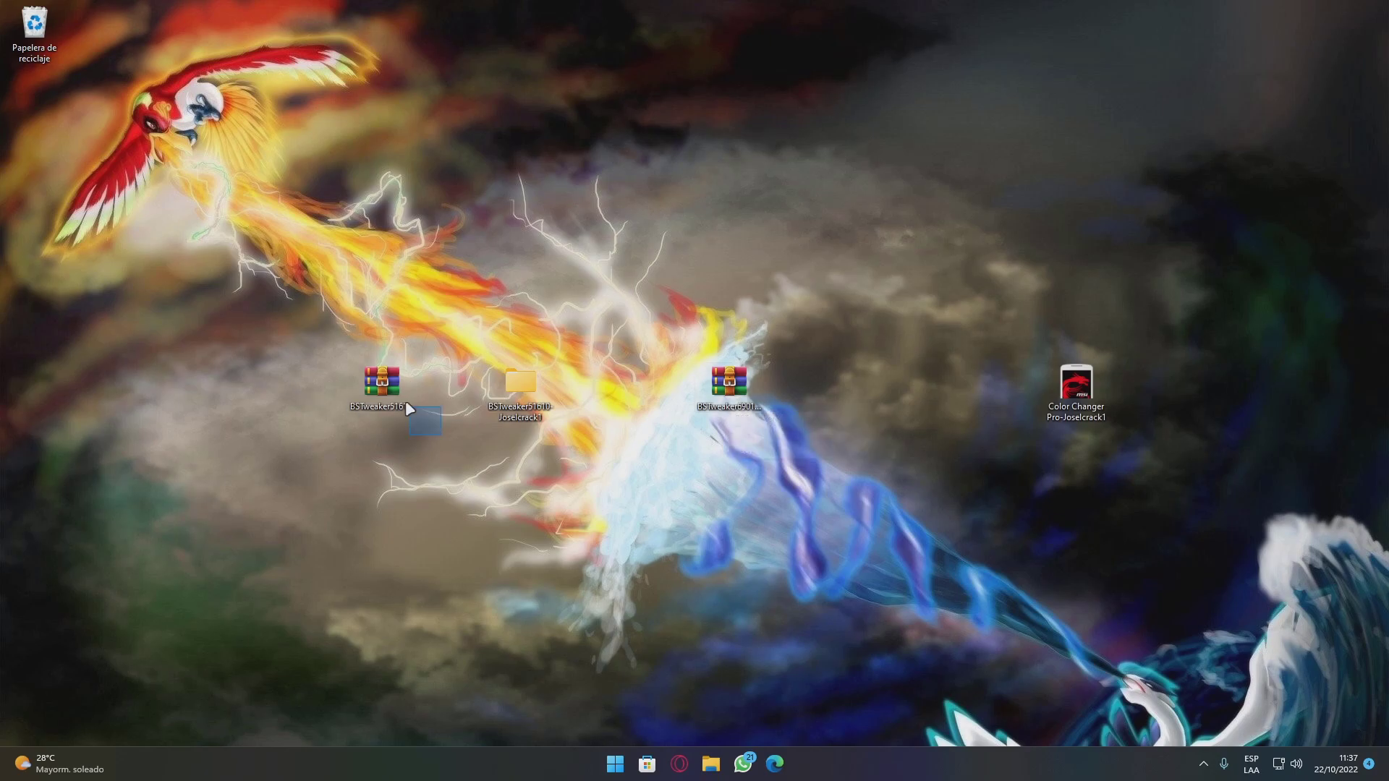
pyautogui.moveTo(832, 449); pyautogui.dragTo(728, 384)
pyautogui.rightClick(731, 388)
pyautogui.moveTo(825, 605)
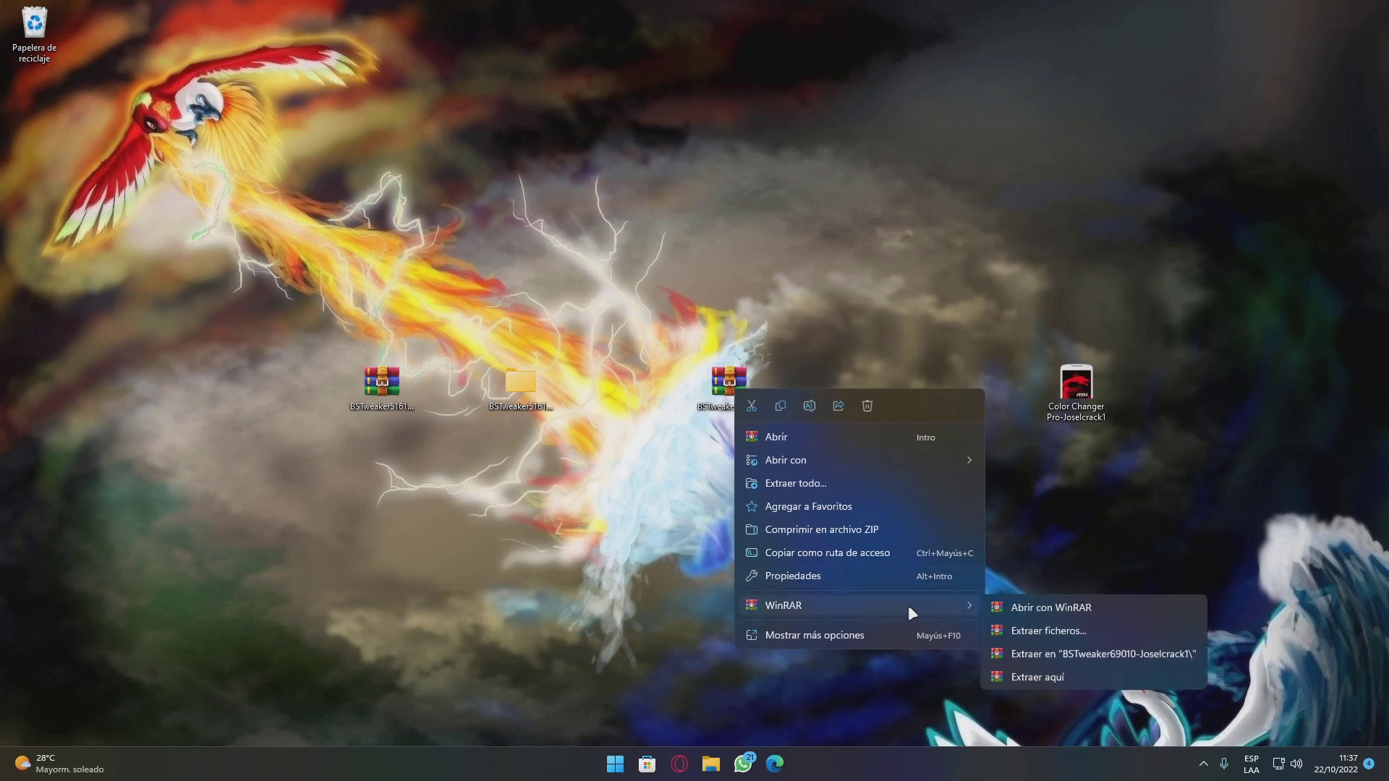
pyautogui.click(1073, 652)
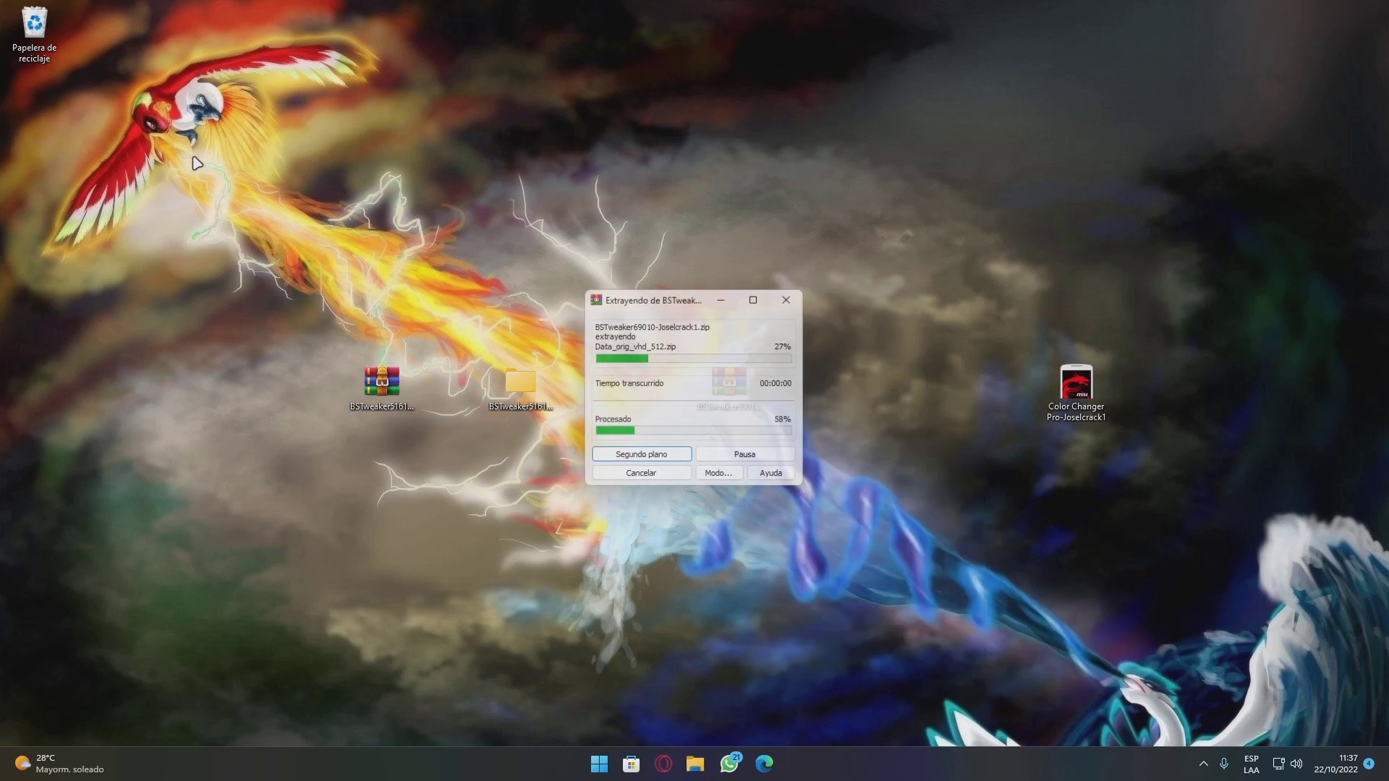
# Step: Run BlueStacksTweaker as administrator from the extracted folder's BSTweaker6 subfolder, minimize the folder window, and bring the tweaker toward the screen's center
pyautogui.doubleClick(50, 109)
pyautogui.doubleClick(472, 284)
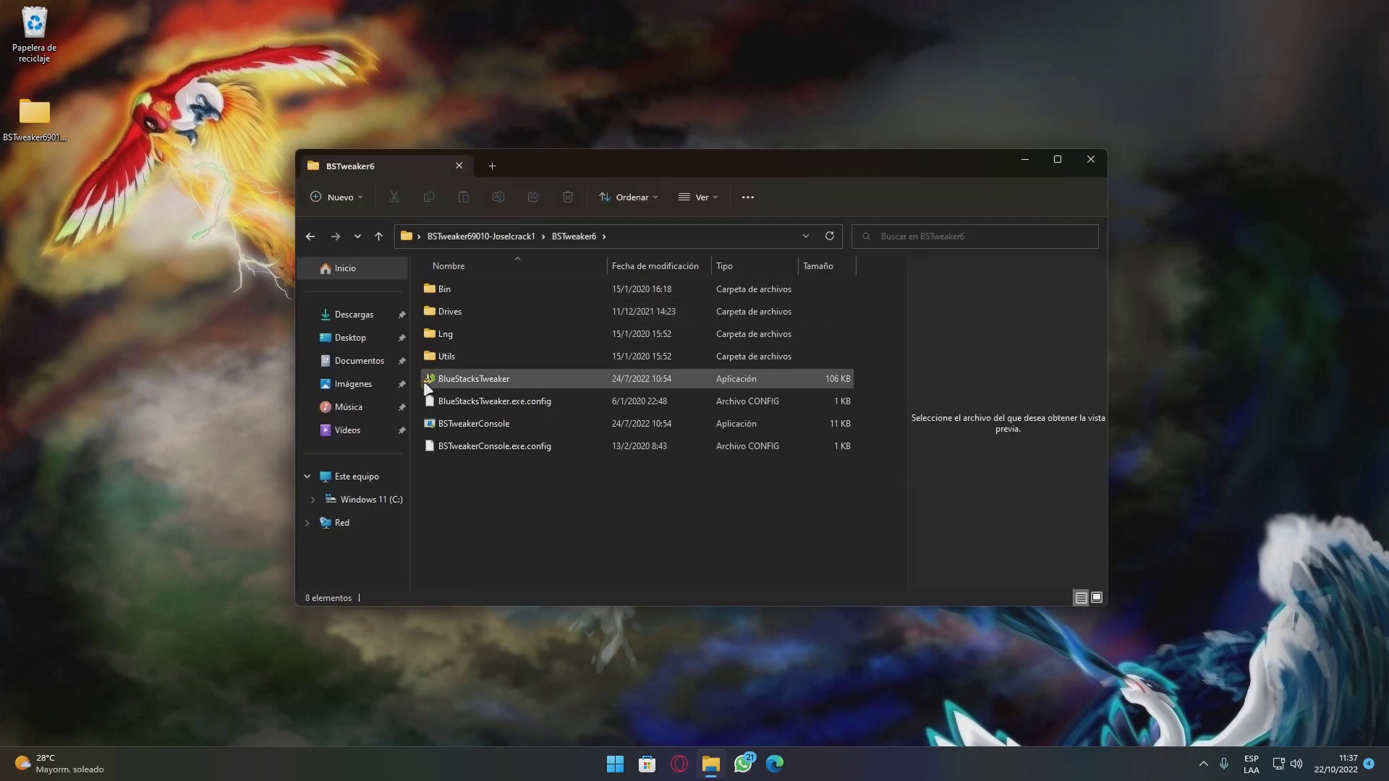
pyautogui.rightClick(477, 377)
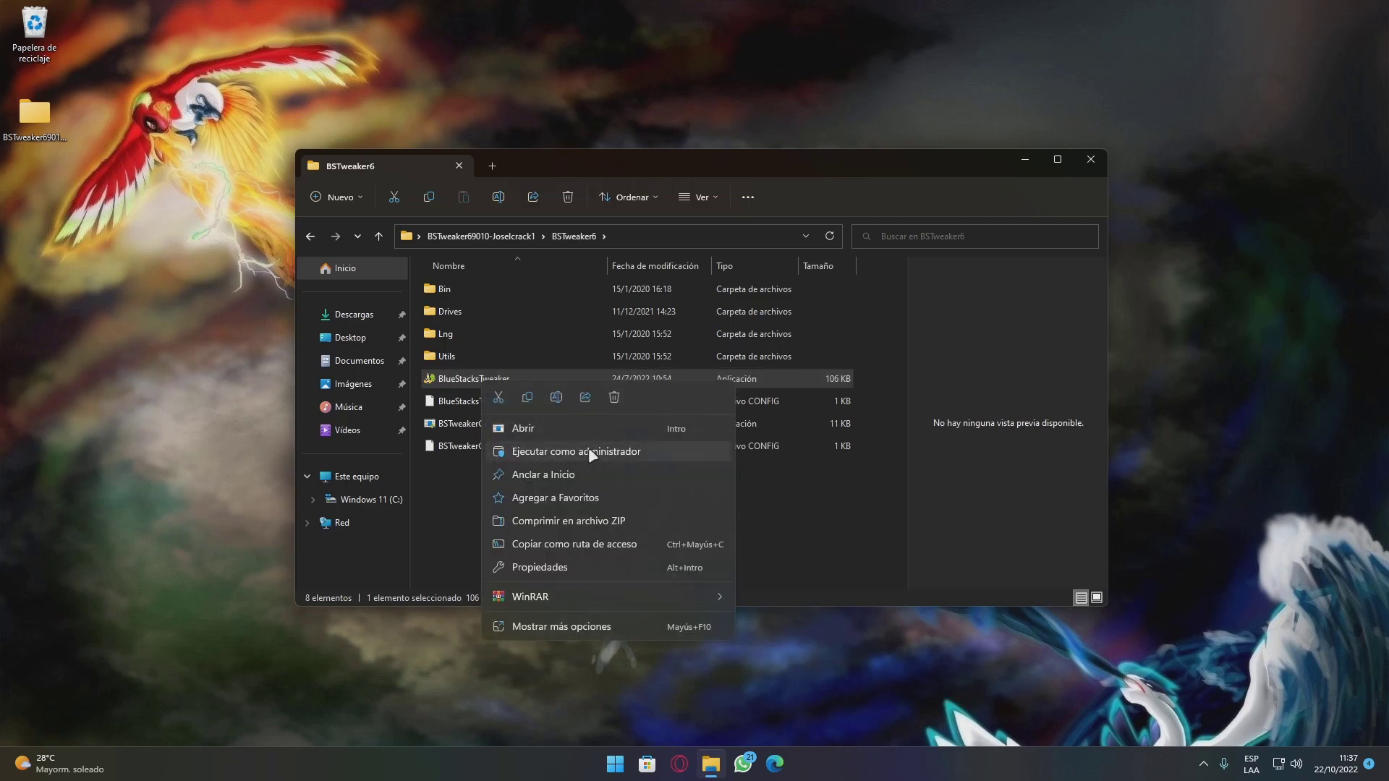
pyautogui.click(632, 452)
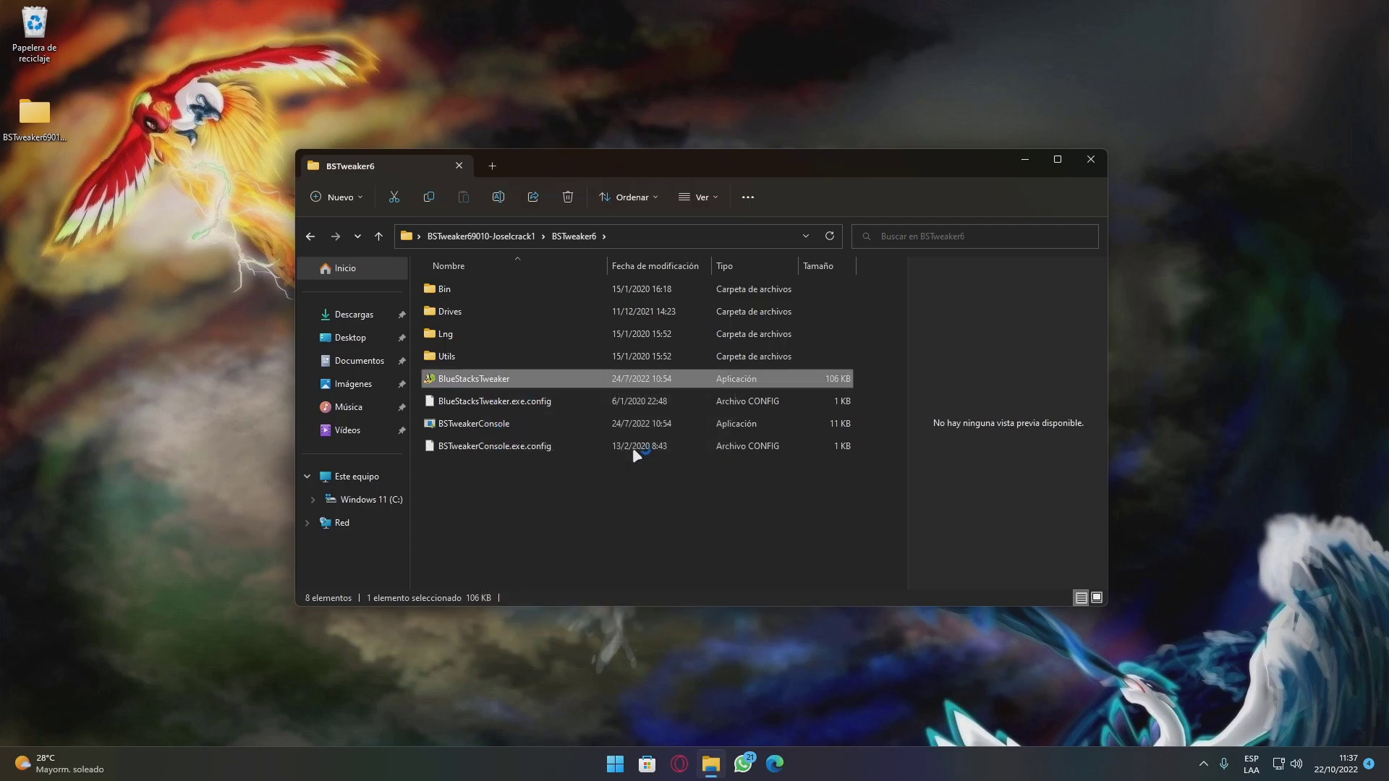
pyautogui.click(1023, 160)
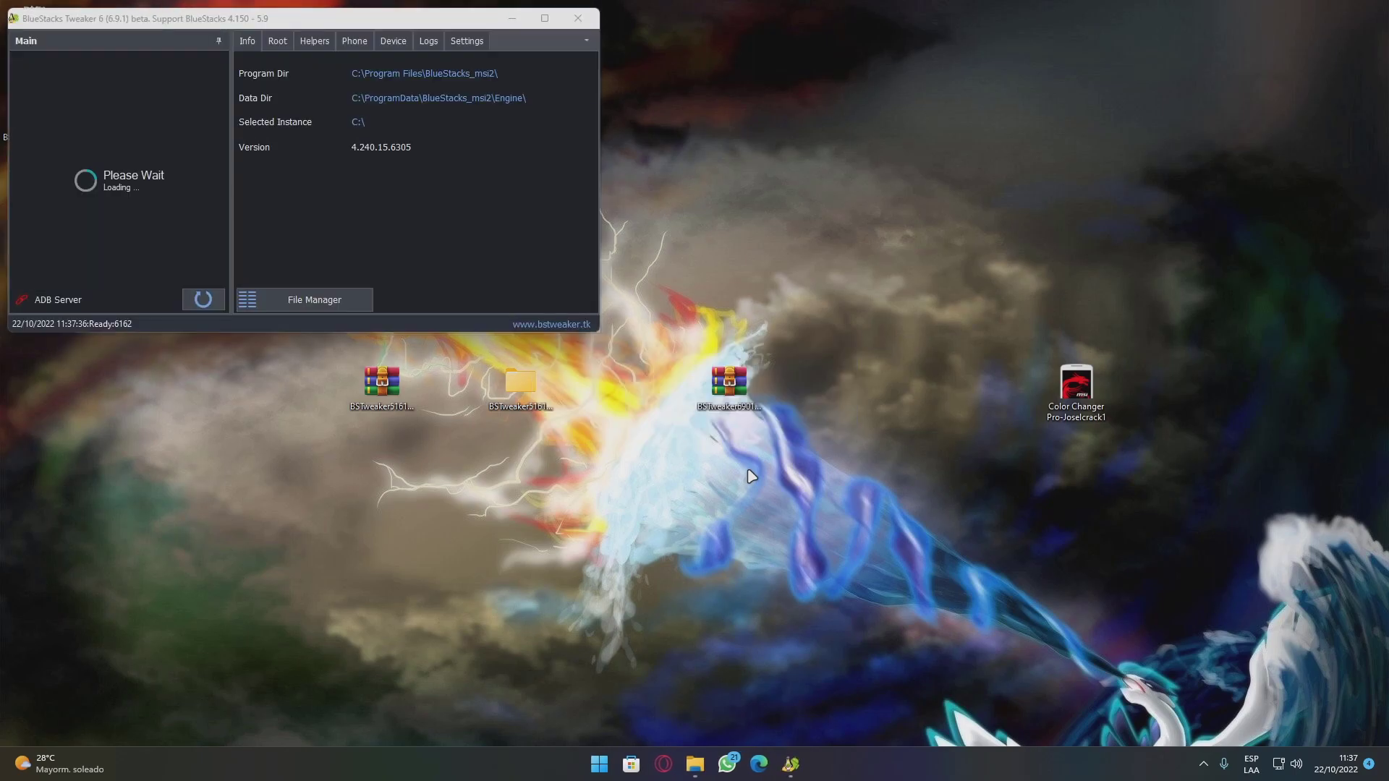
pyautogui.moveTo(388, 12); pyautogui.dragTo(868, 214)
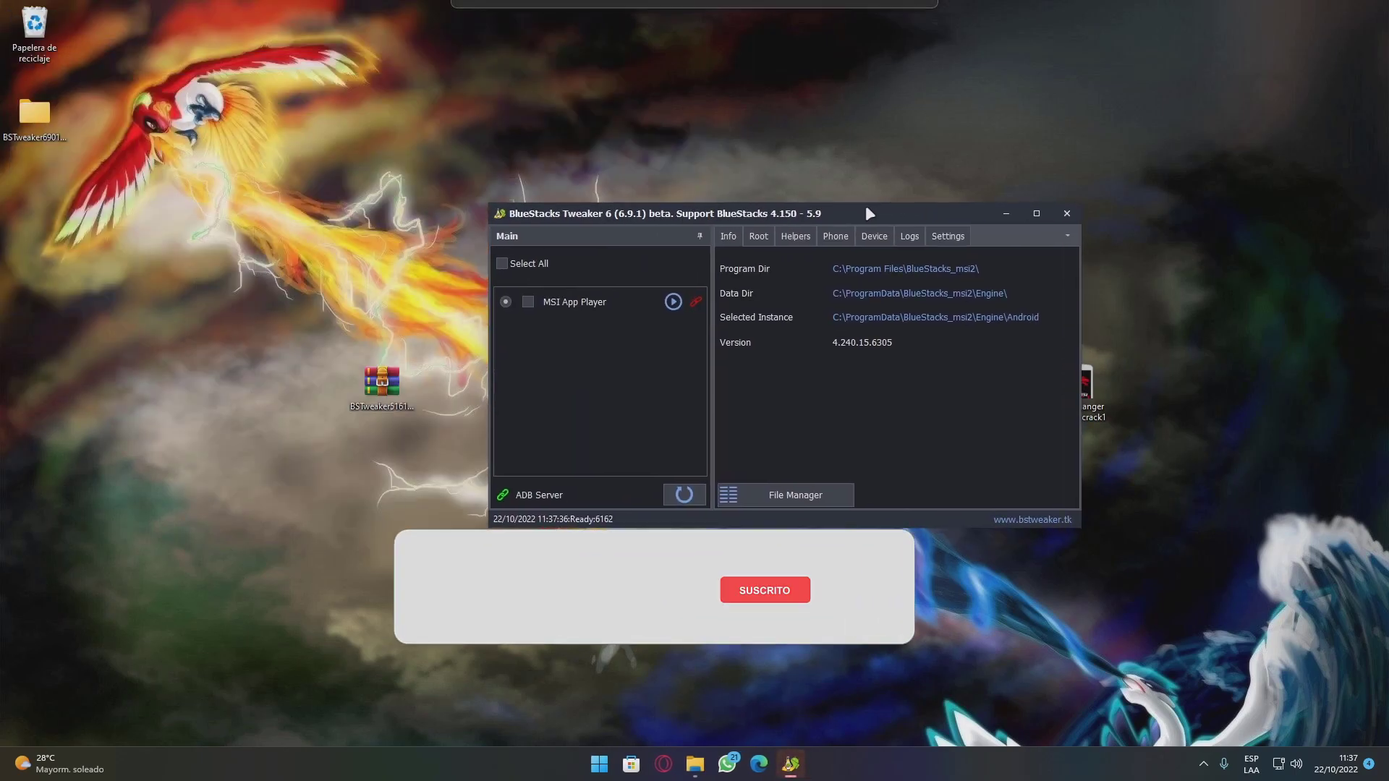
# Step: Search Windows for BlueStacks 5, launch it, and dismiss its gamepad notice
pyautogui.click(599, 765)
pyautogui.write('bluestacks 5')
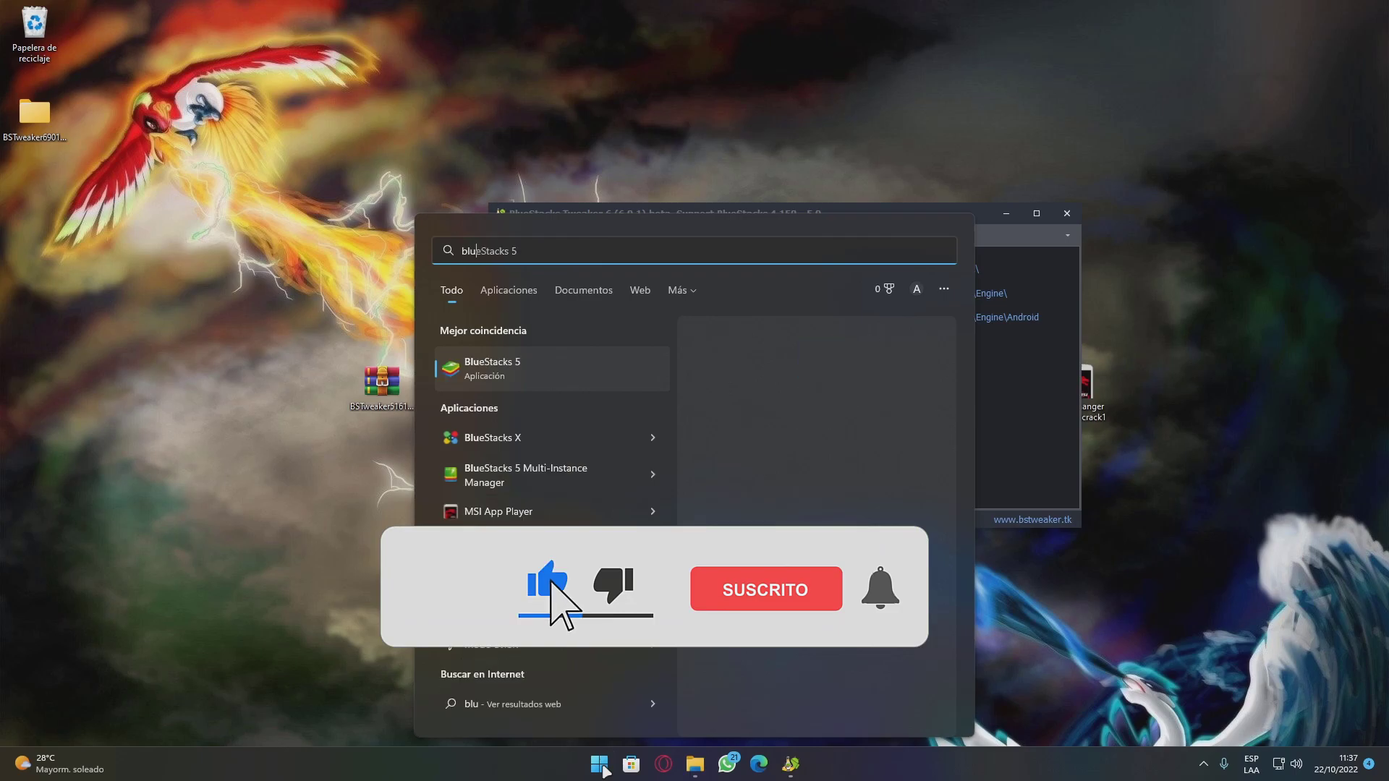
pyautogui.press('Return')
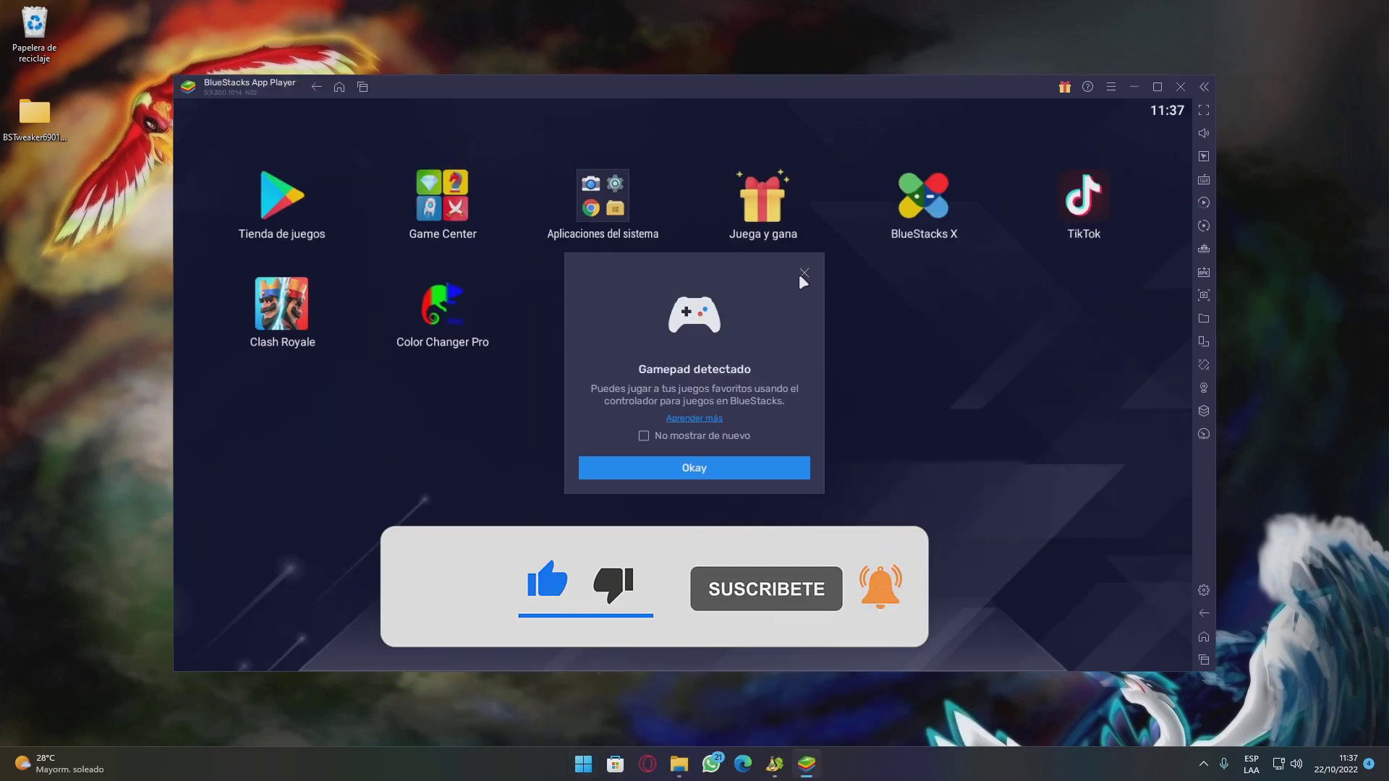
pyautogui.click(803, 275)
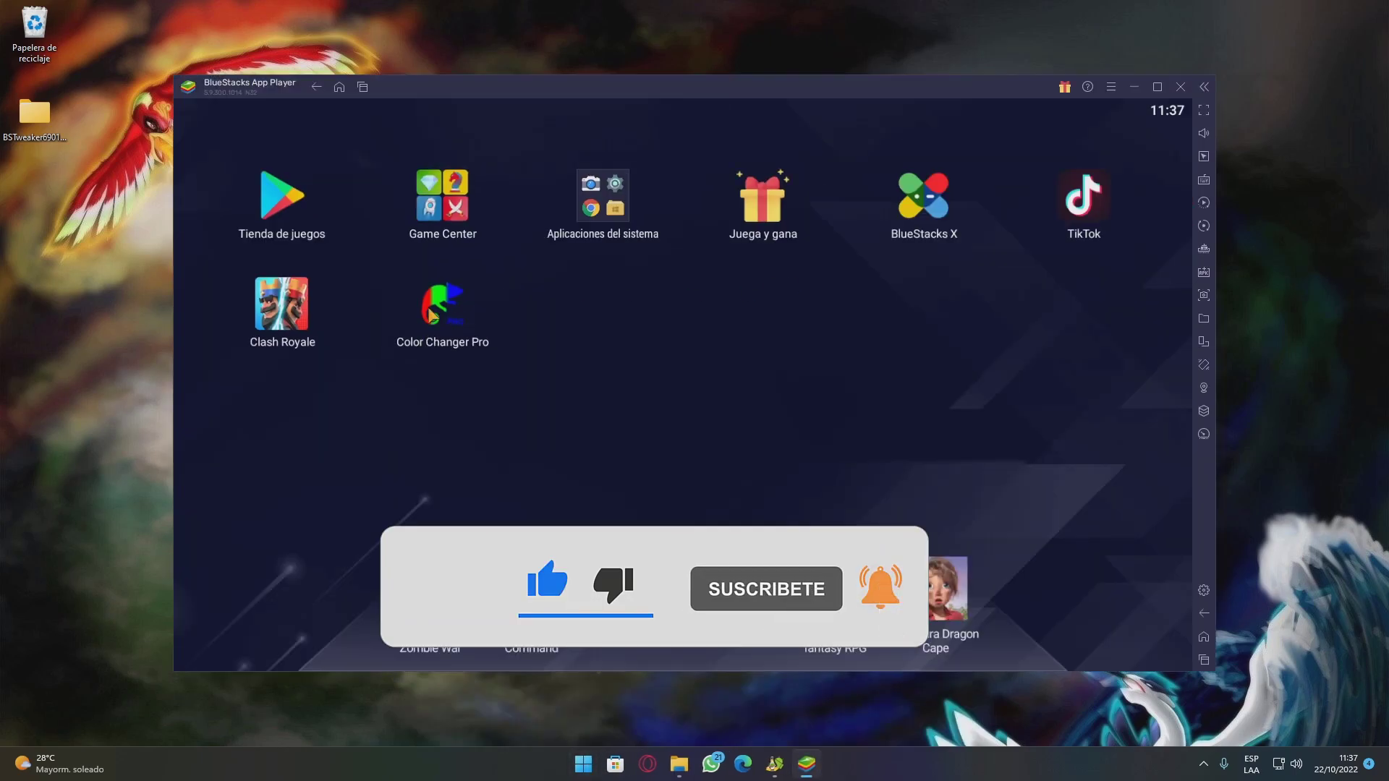
# Step: Open Color Changer Pro in BlueStacks 5 to check for root access, and acknowledge its SuperSU and root notices
pyautogui.click(453, 294)
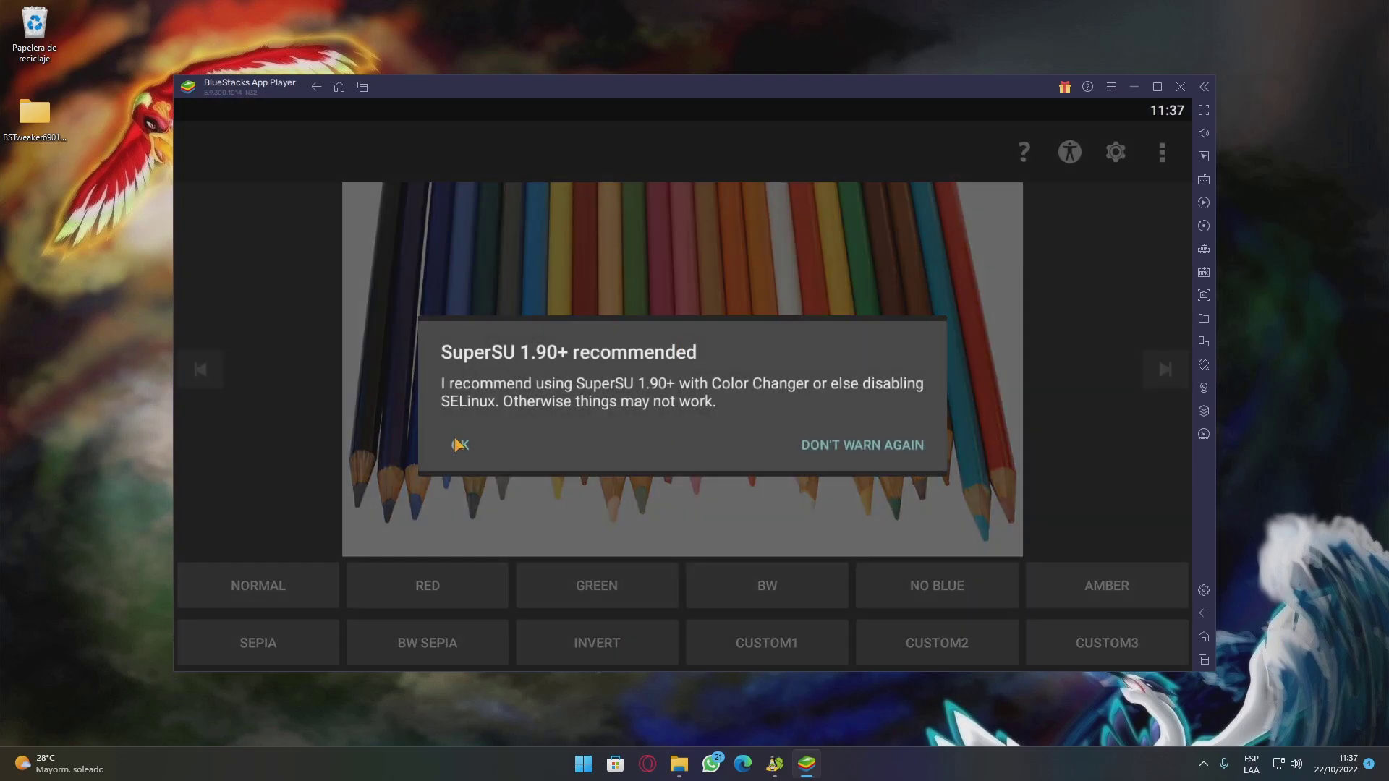
pyautogui.click(459, 443)
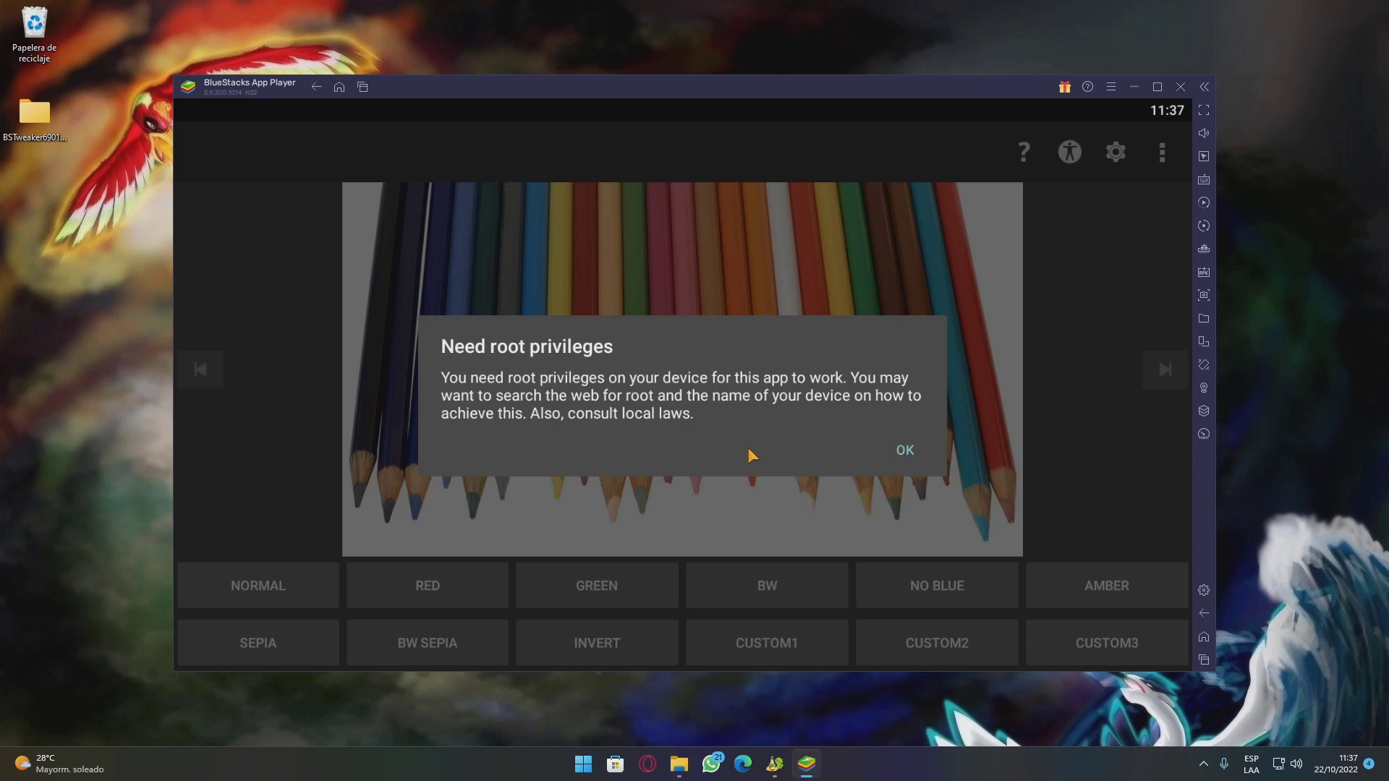
pyautogui.click(901, 451)
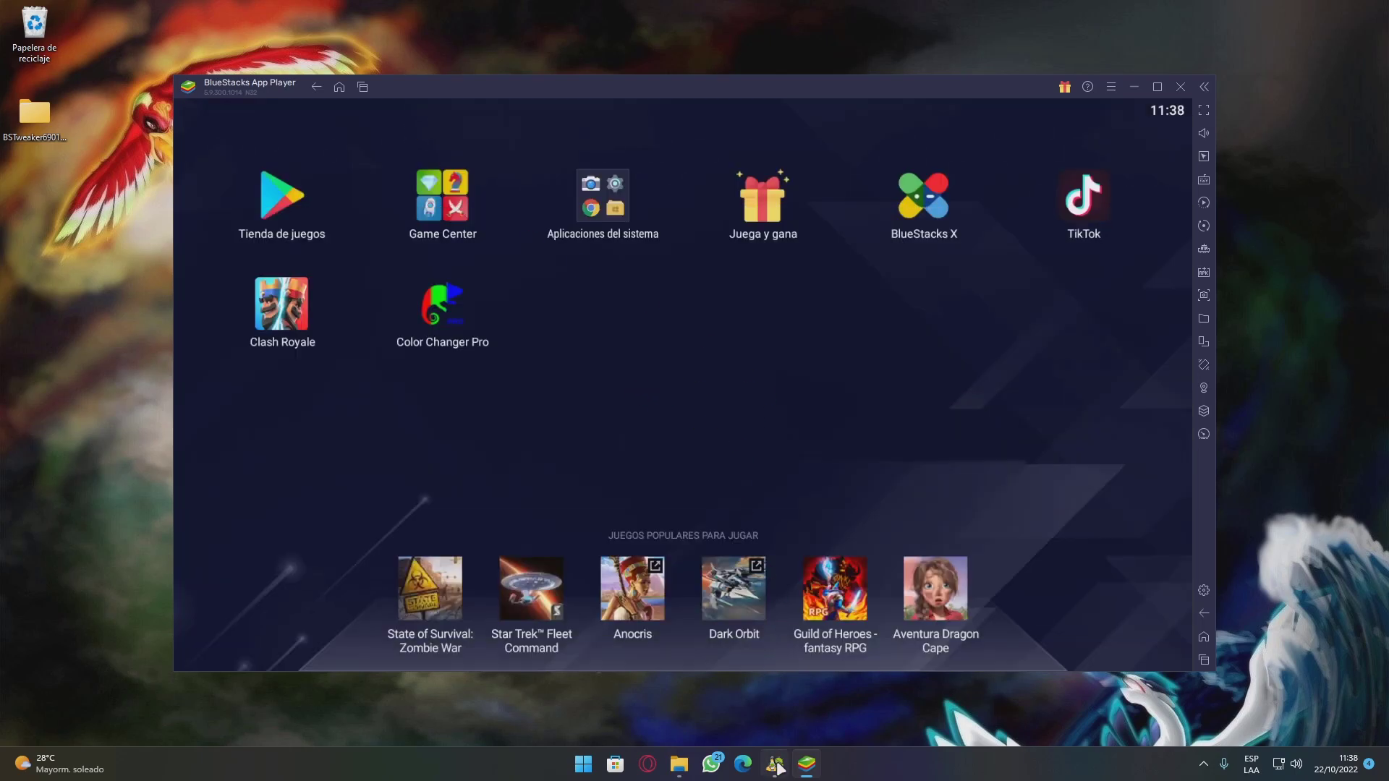
# Step: Switch to BlueStacks Tweaker 6, reposition its window, review the supported emulators, and set the emulator to BlueStacks 5
pyautogui.click(774, 764)
pyautogui.moveTo(748, 211); pyautogui.dragTo(698, 256)
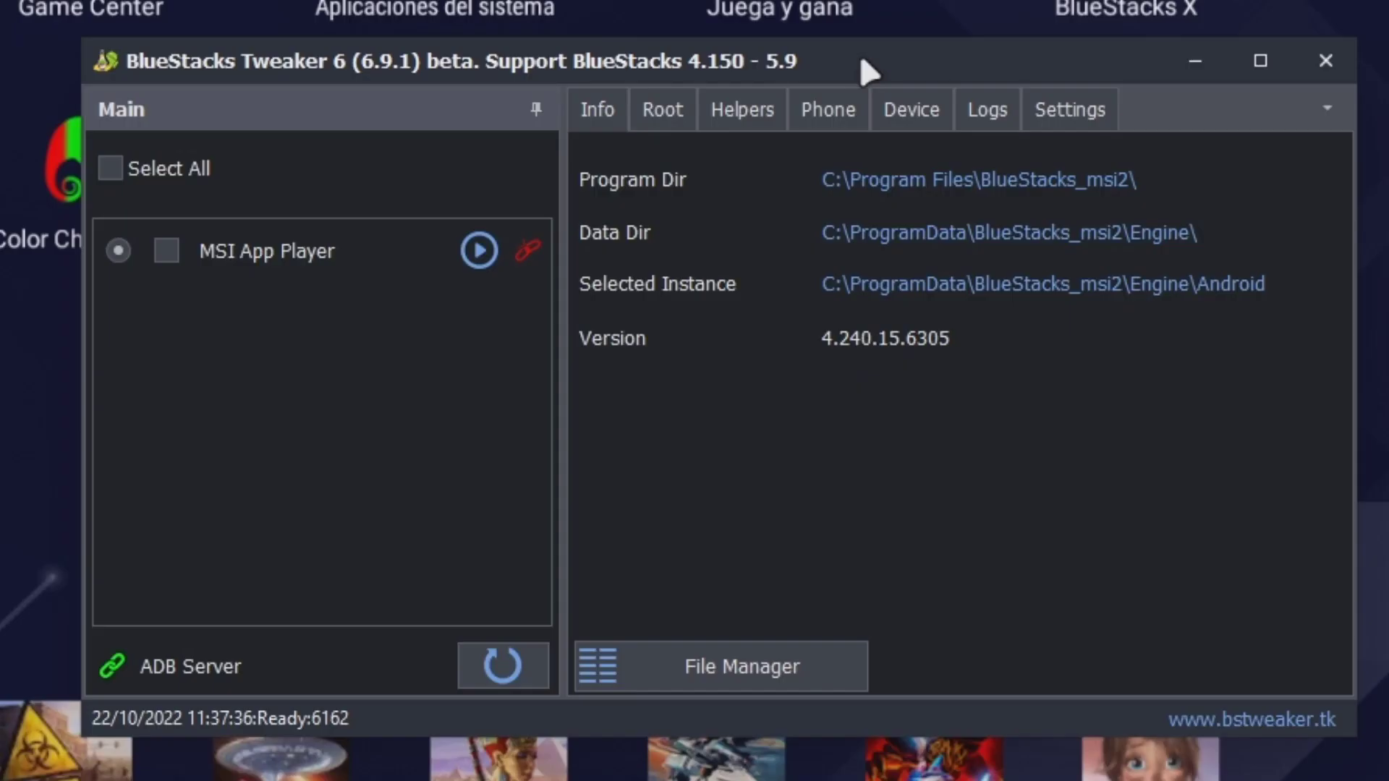
pyautogui.click(898, 282)
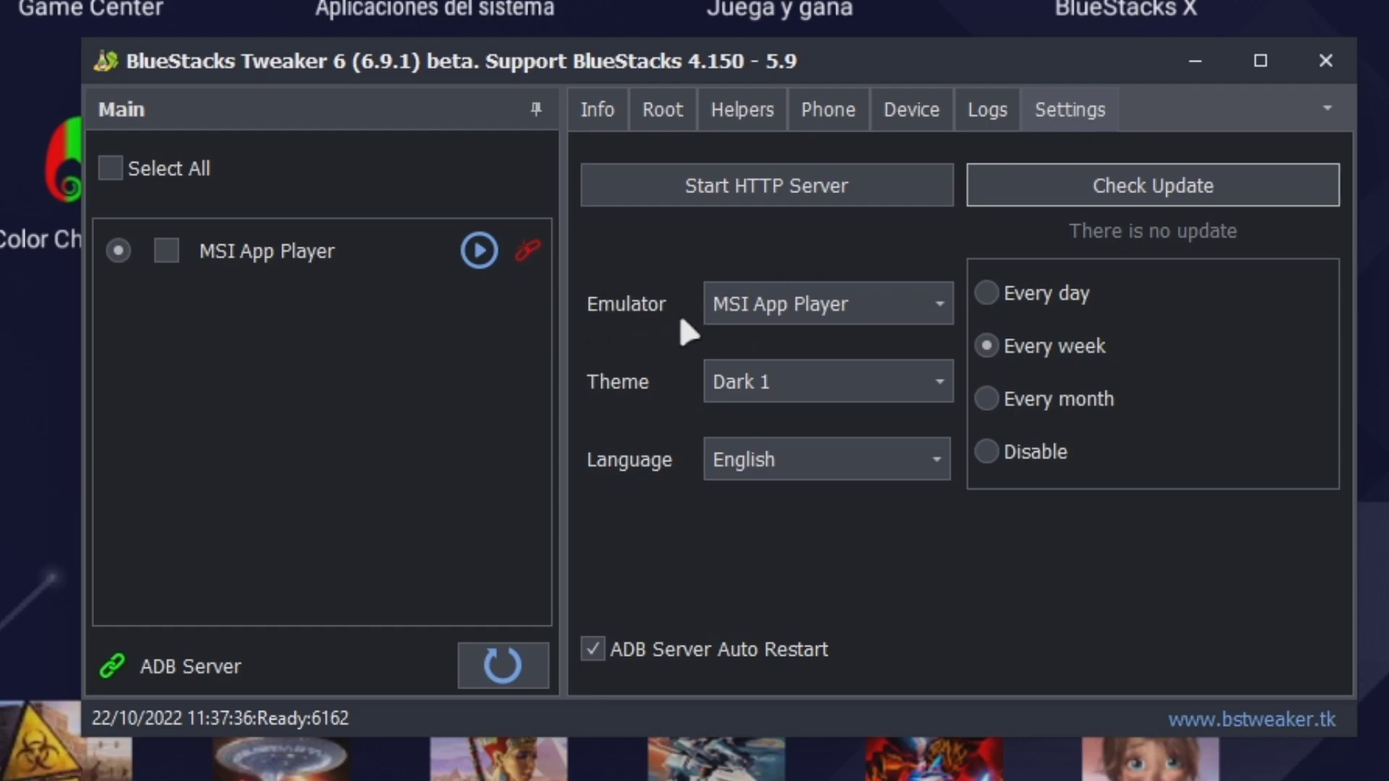
pyautogui.click(801, 302)
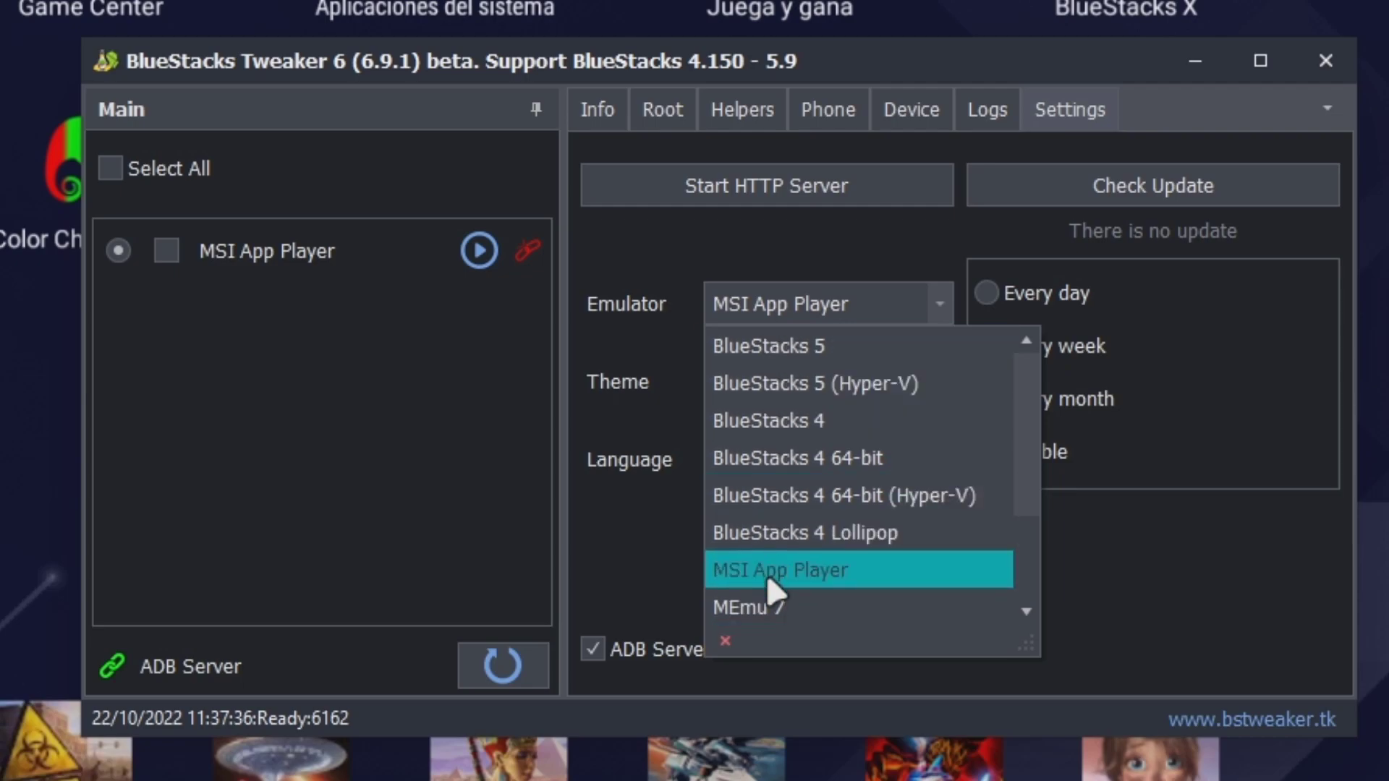
pyautogui.scroll(-1, 878, 557)
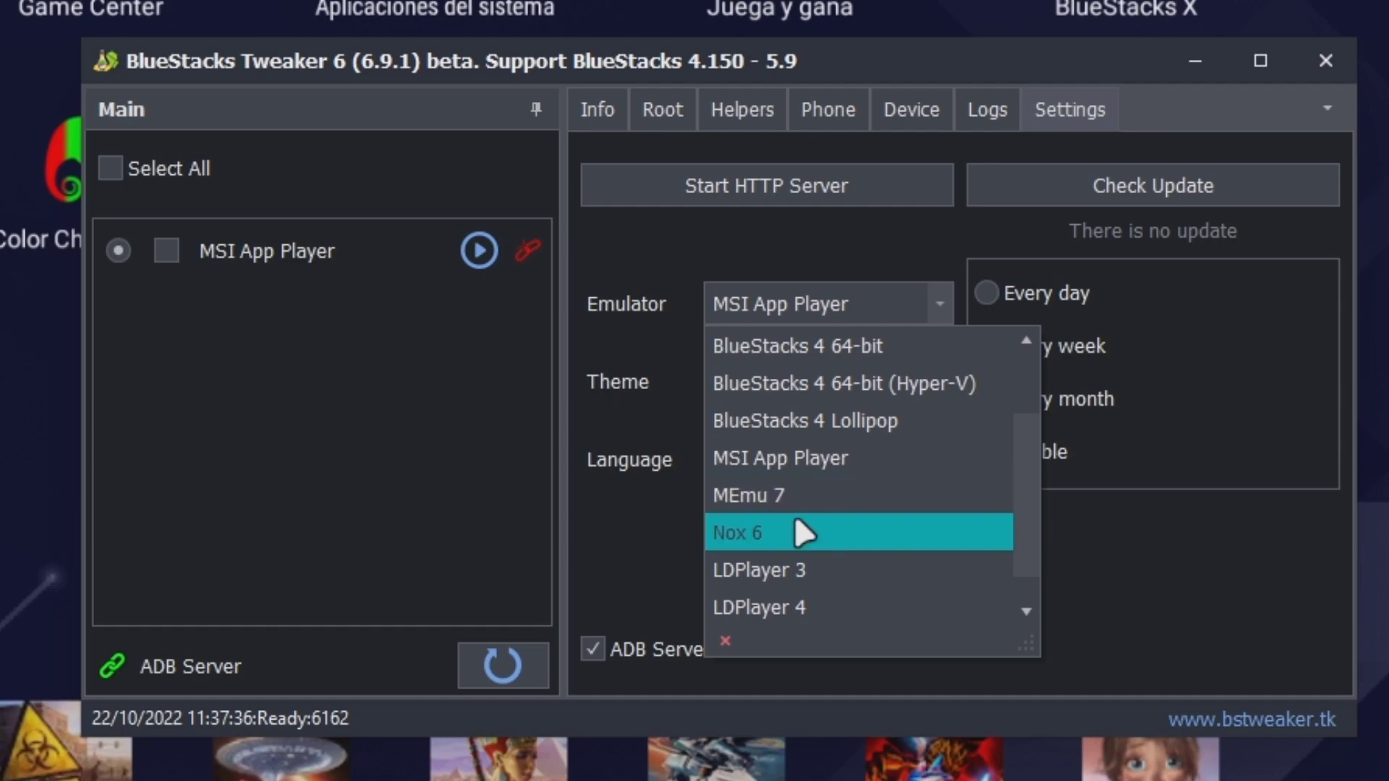
pyautogui.scroll(-1, 835, 560)
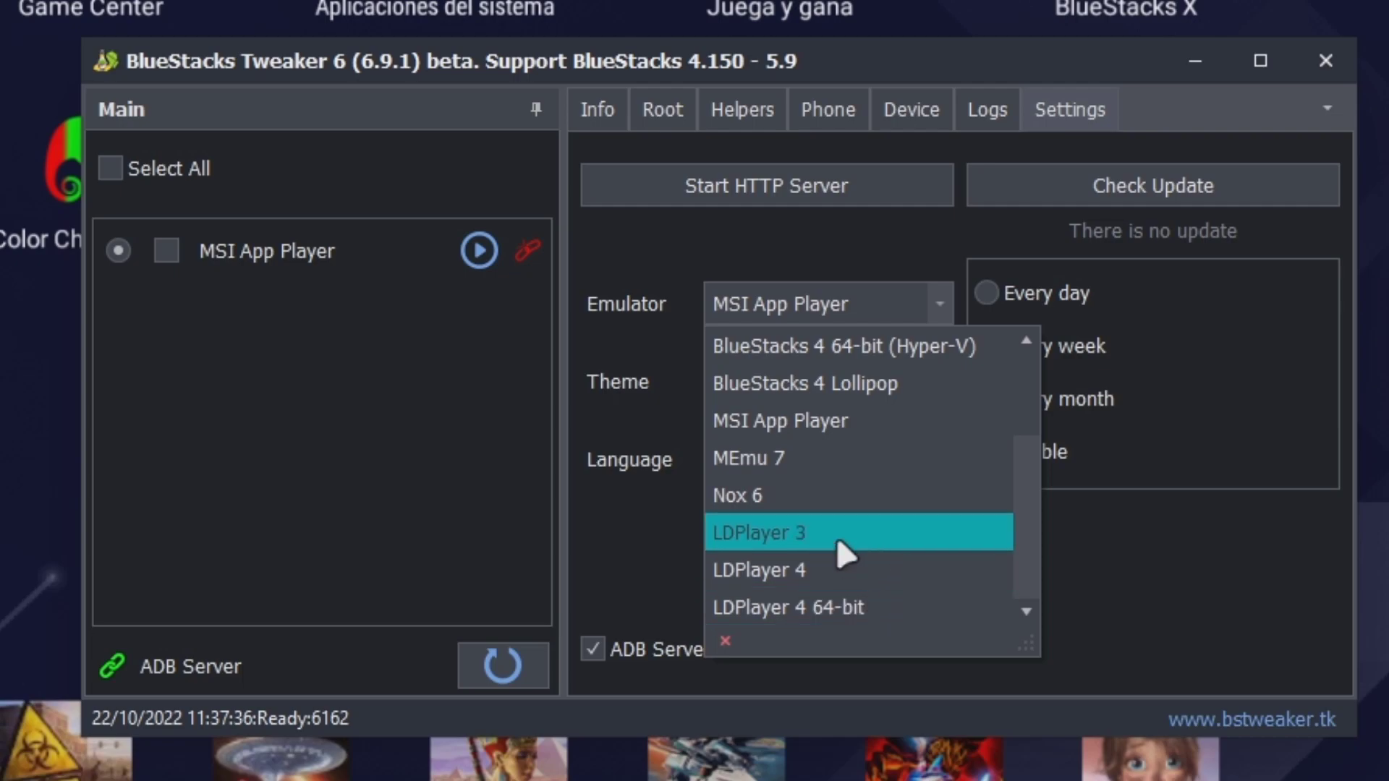
pyautogui.scroll(4, 846, 535)
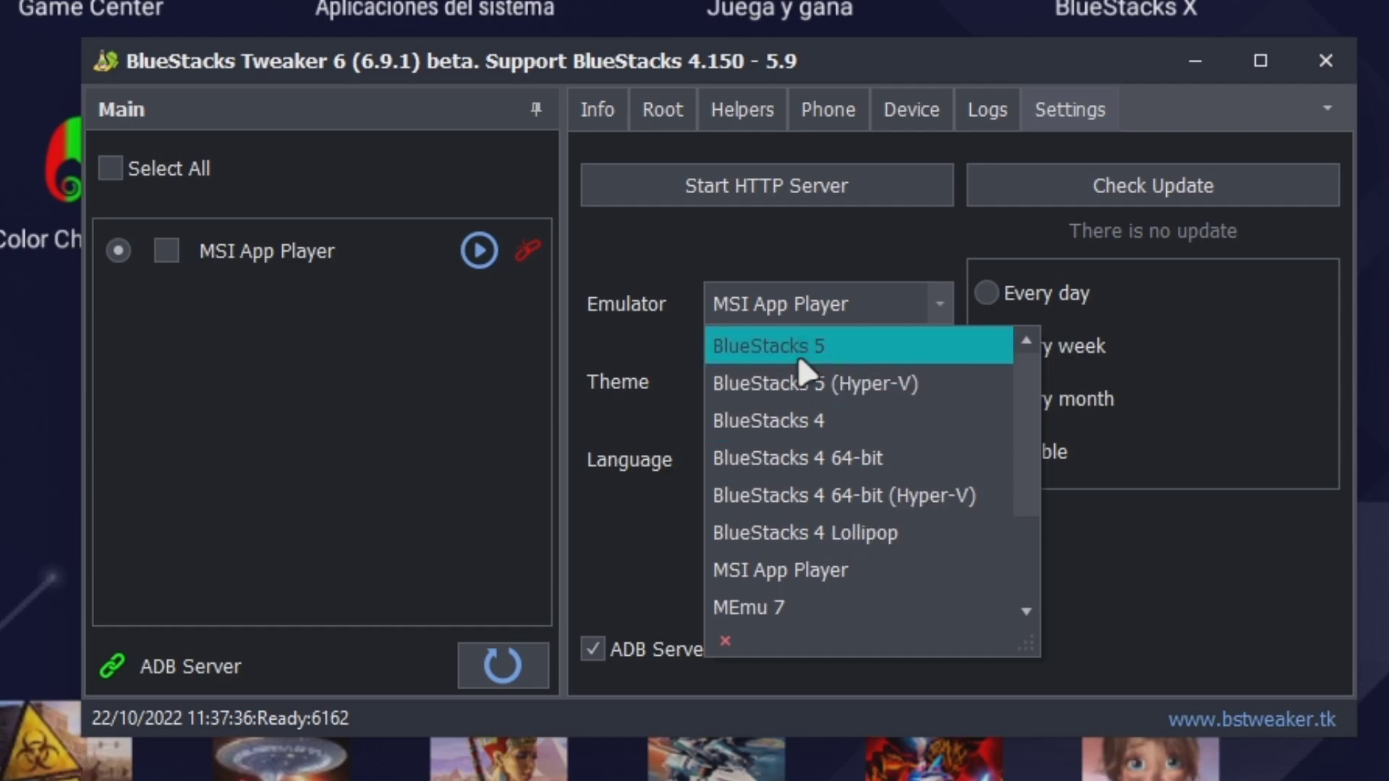
pyautogui.click(840, 340)
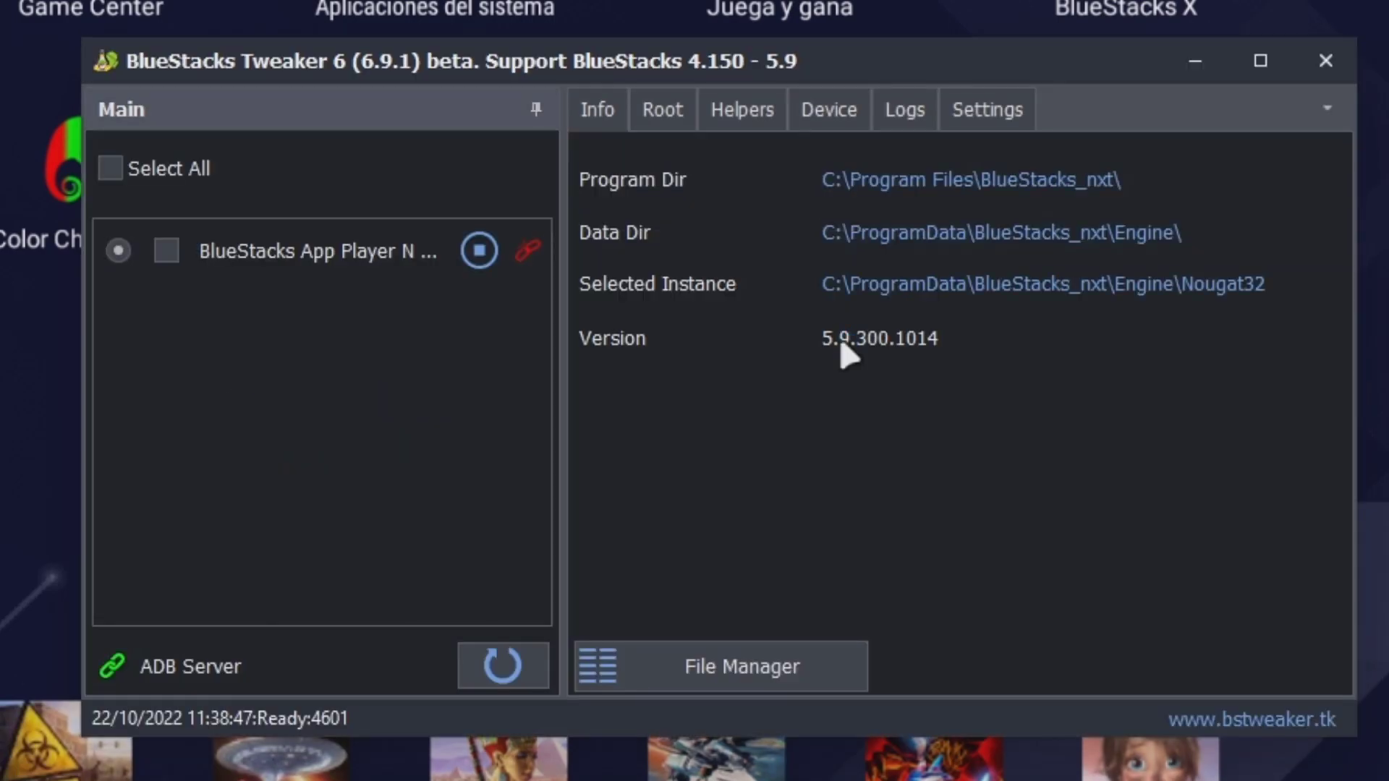
# Step: Select all BlueStacks 5 instances, stop them, and unlock root for the instance
pyautogui.click(110, 169)
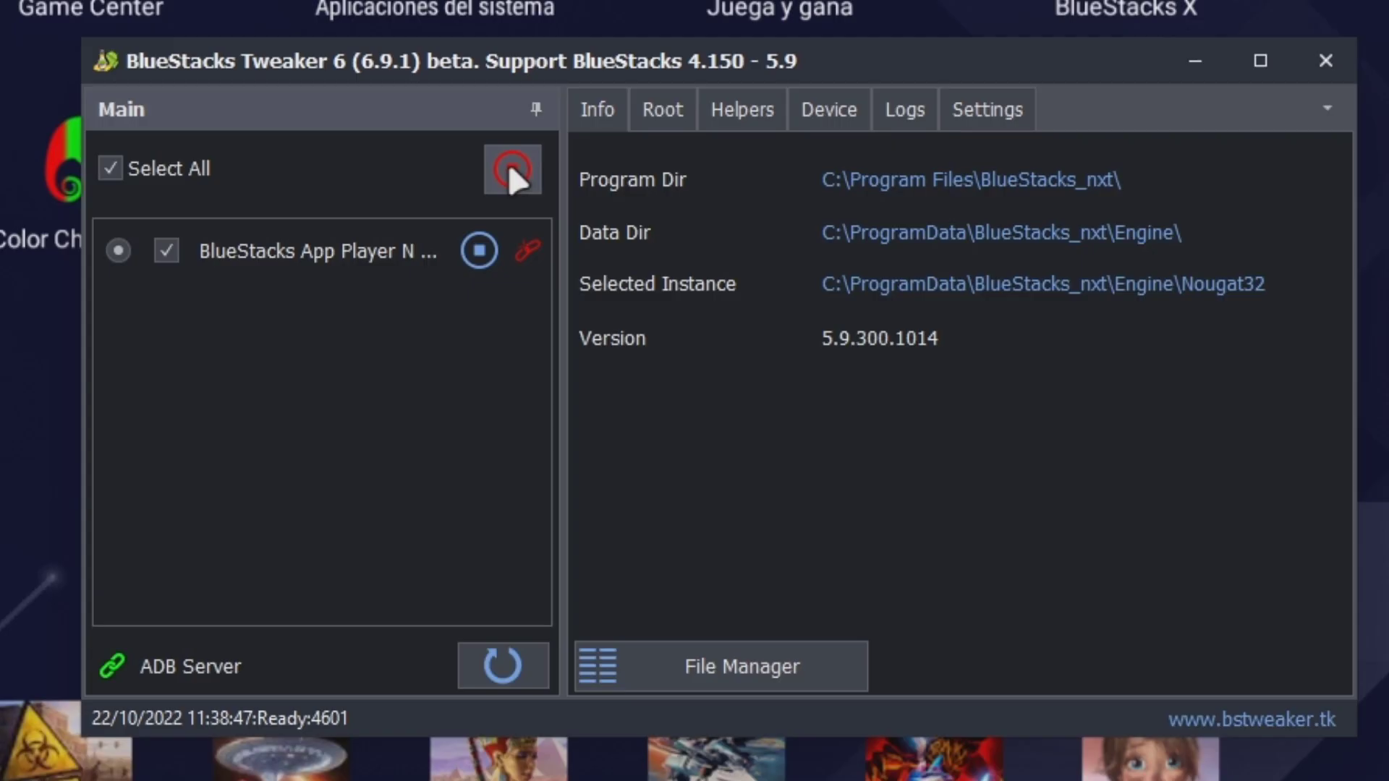
pyautogui.click(511, 170)
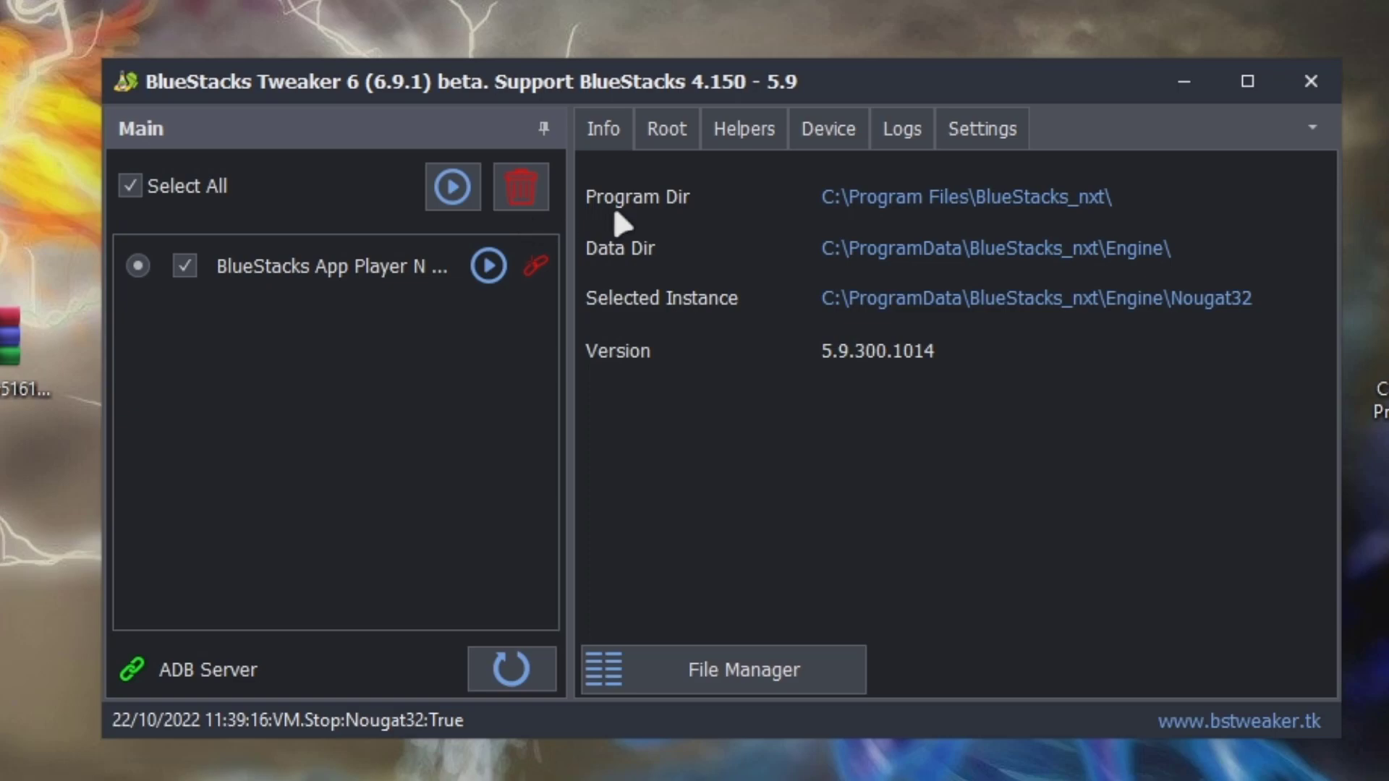
pyautogui.click(660, 139)
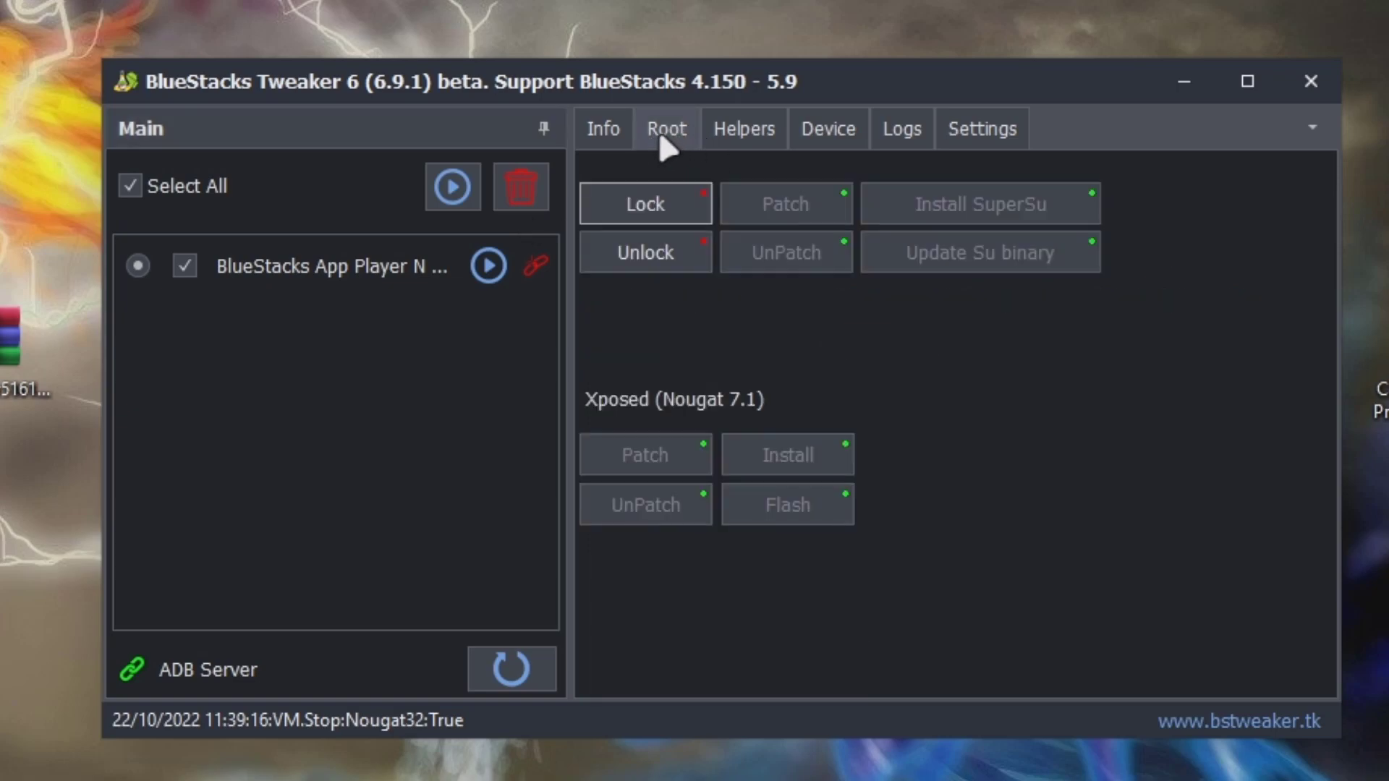
pyautogui.click(640, 261)
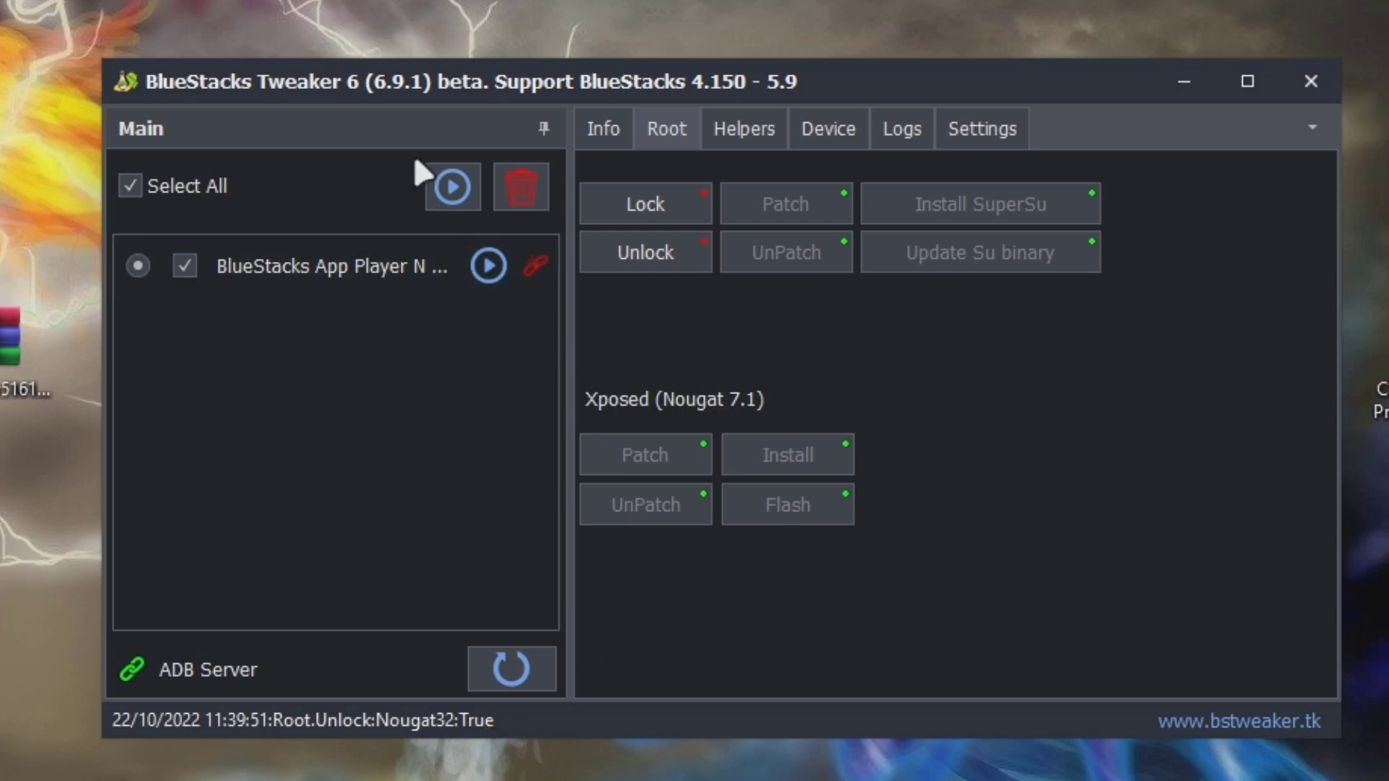
# Step: Start the BlueStacks 5 instance from the tweaker, apply the root patch to it, and close BlueStacks Tweaker 6
pyautogui.click(450, 187)
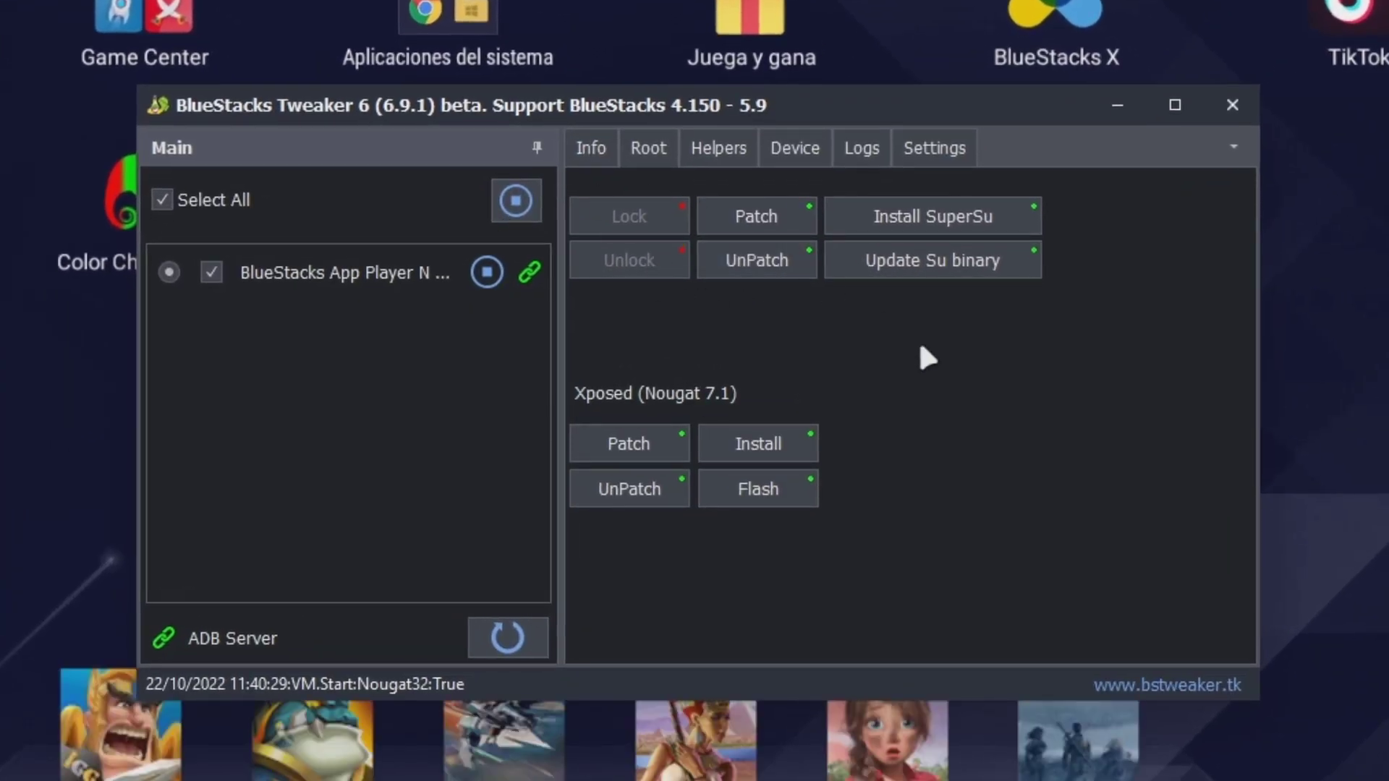
pyautogui.click(780, 212)
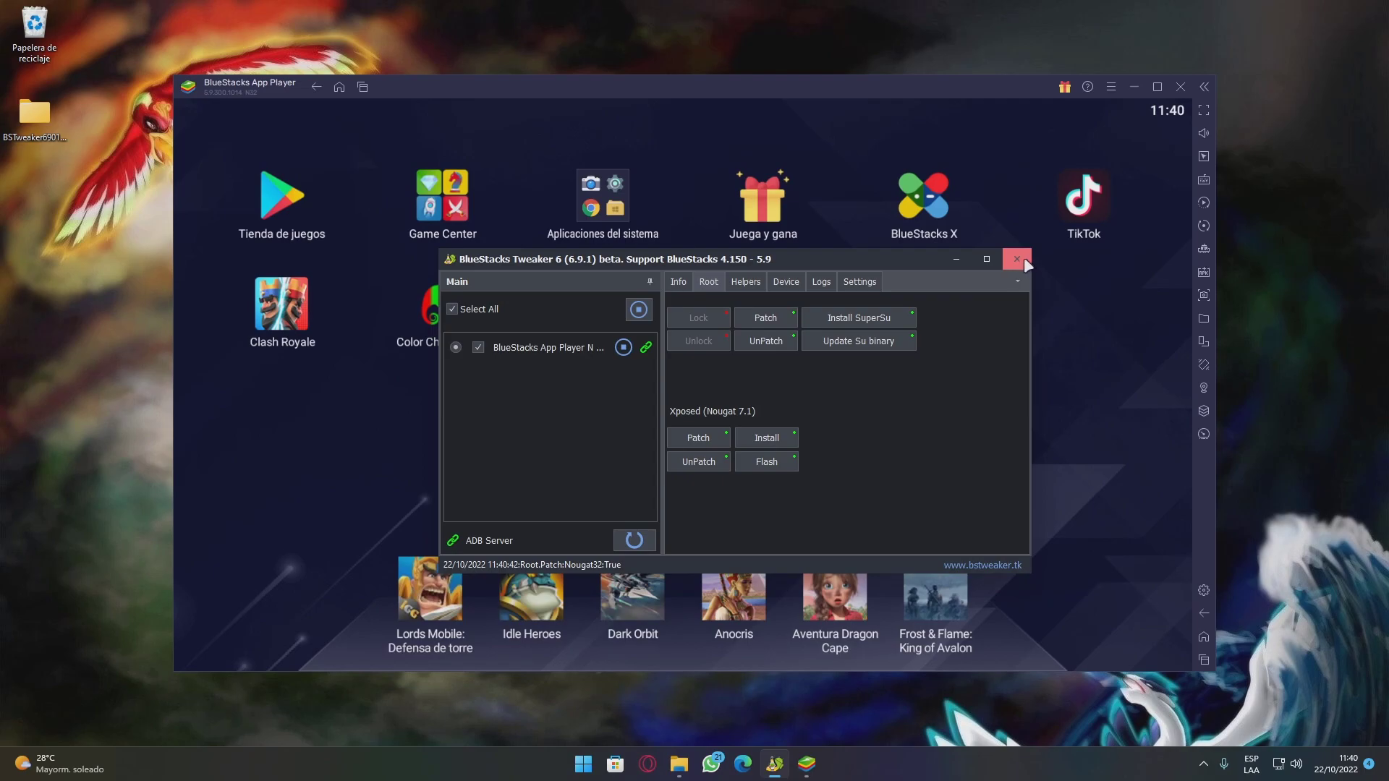
pyautogui.click(1024, 258)
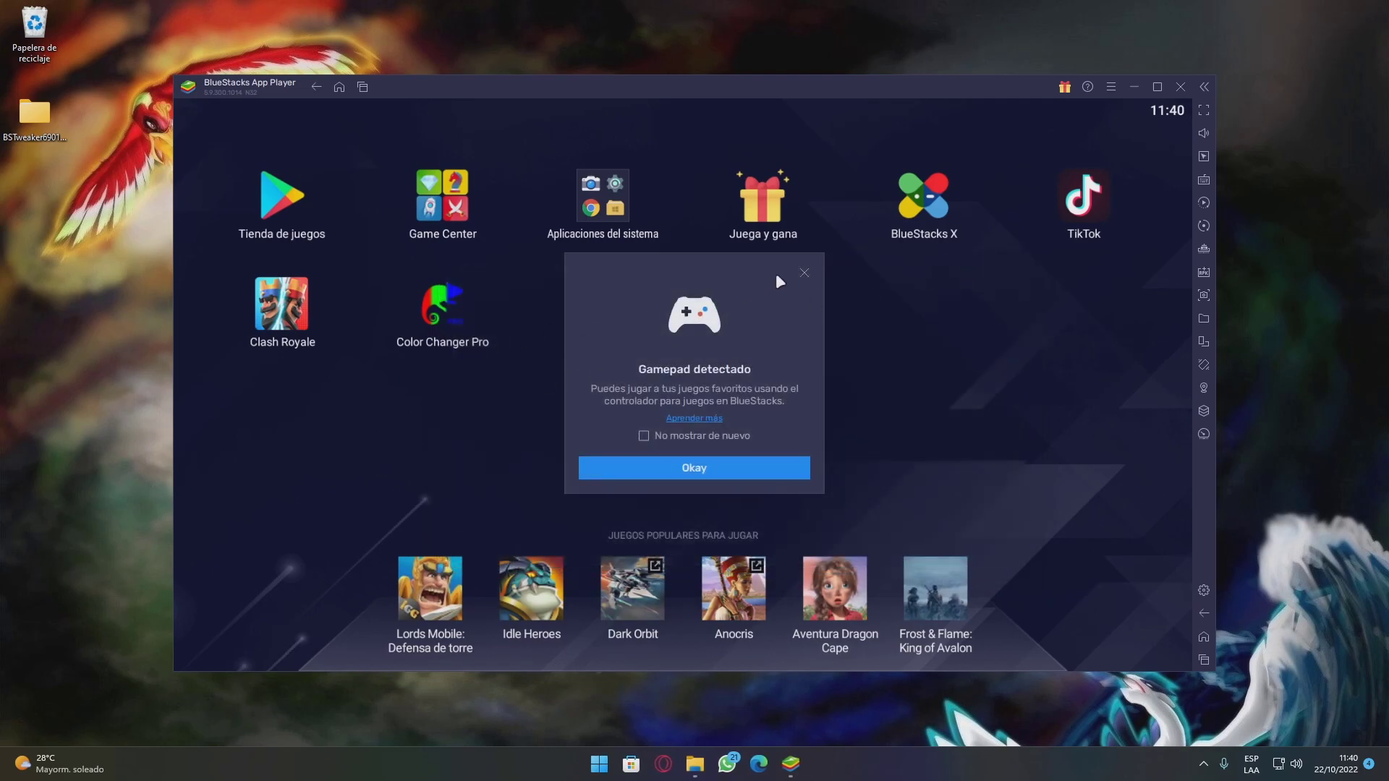
# Step: Dismiss the BlueStacks gamepad notice, open Color Changer Pro, and accept its SuperSU recommendation
pyautogui.click(807, 277)
pyautogui.click(438, 306)
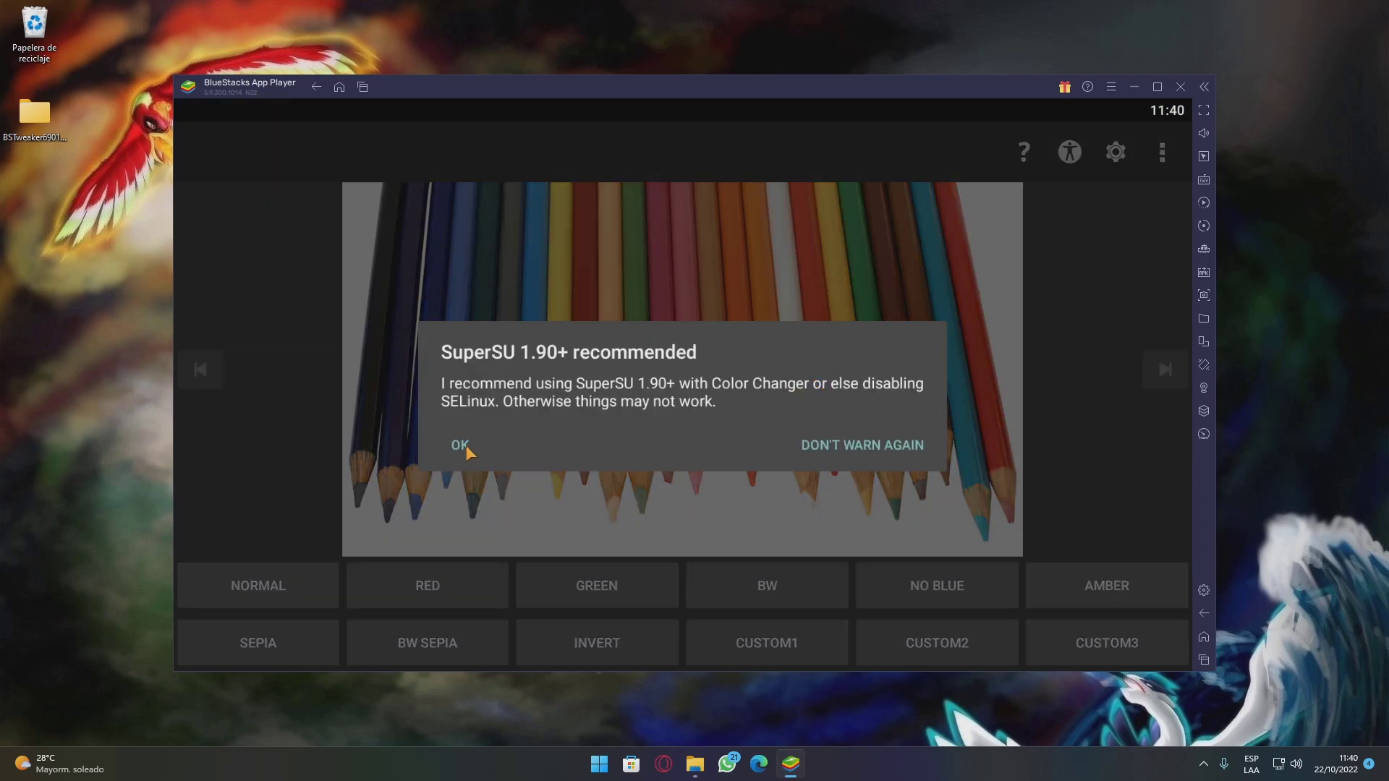
pyautogui.click(466, 445)
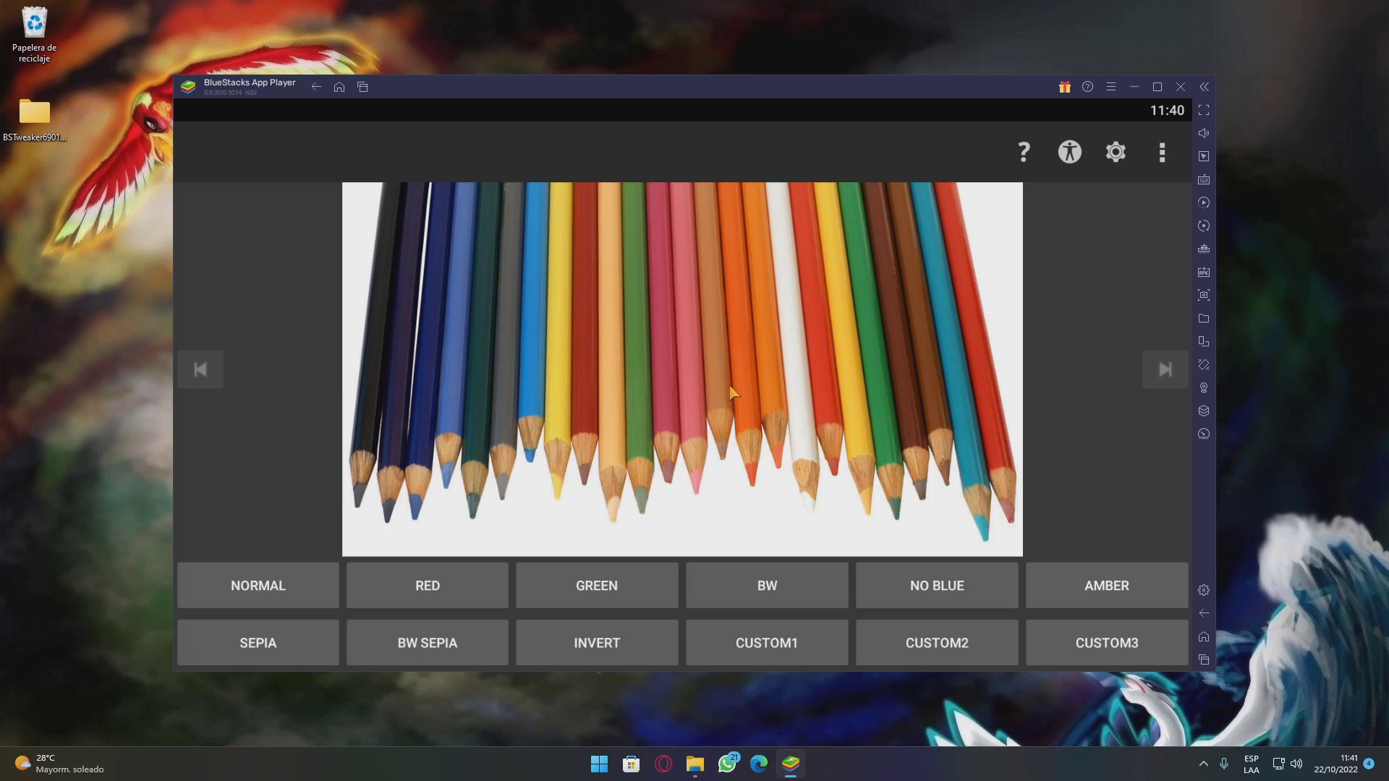
# Step: Set Custom1's saturation to 2,00 in Color Changer Pro, save it, acknowledge the notice, and clear the app from the recent apps
pyautogui.click(762, 645)
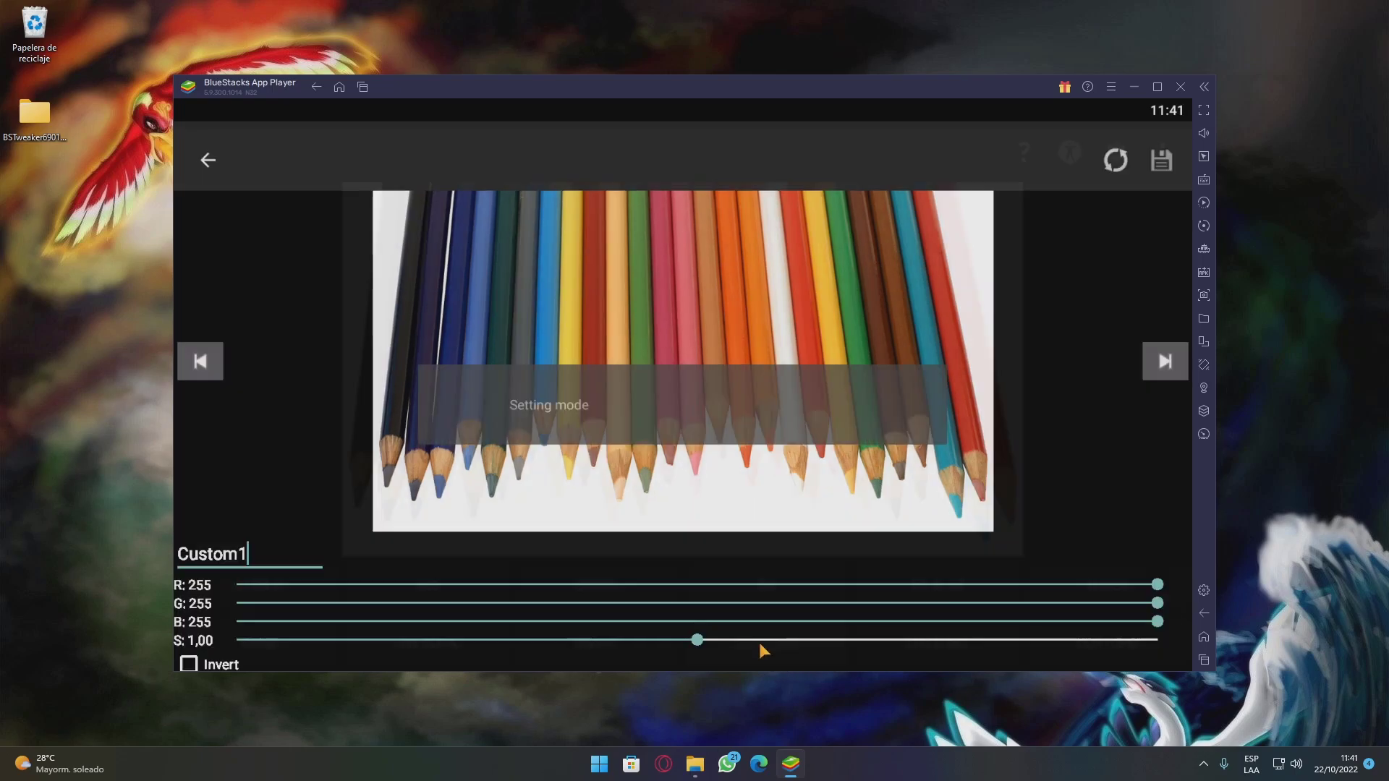
pyautogui.moveTo(694, 633); pyautogui.dragTo(1202, 619)
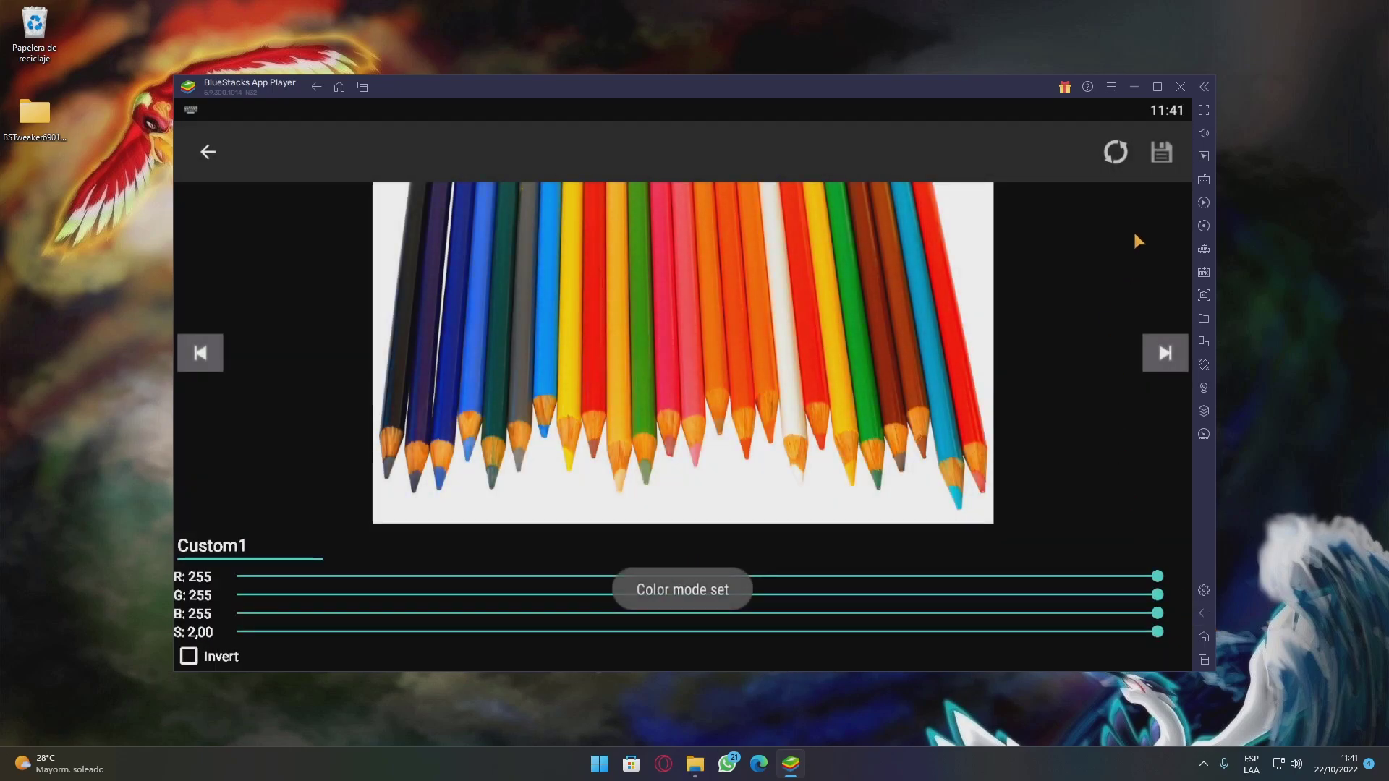
pyautogui.click(1158, 155)
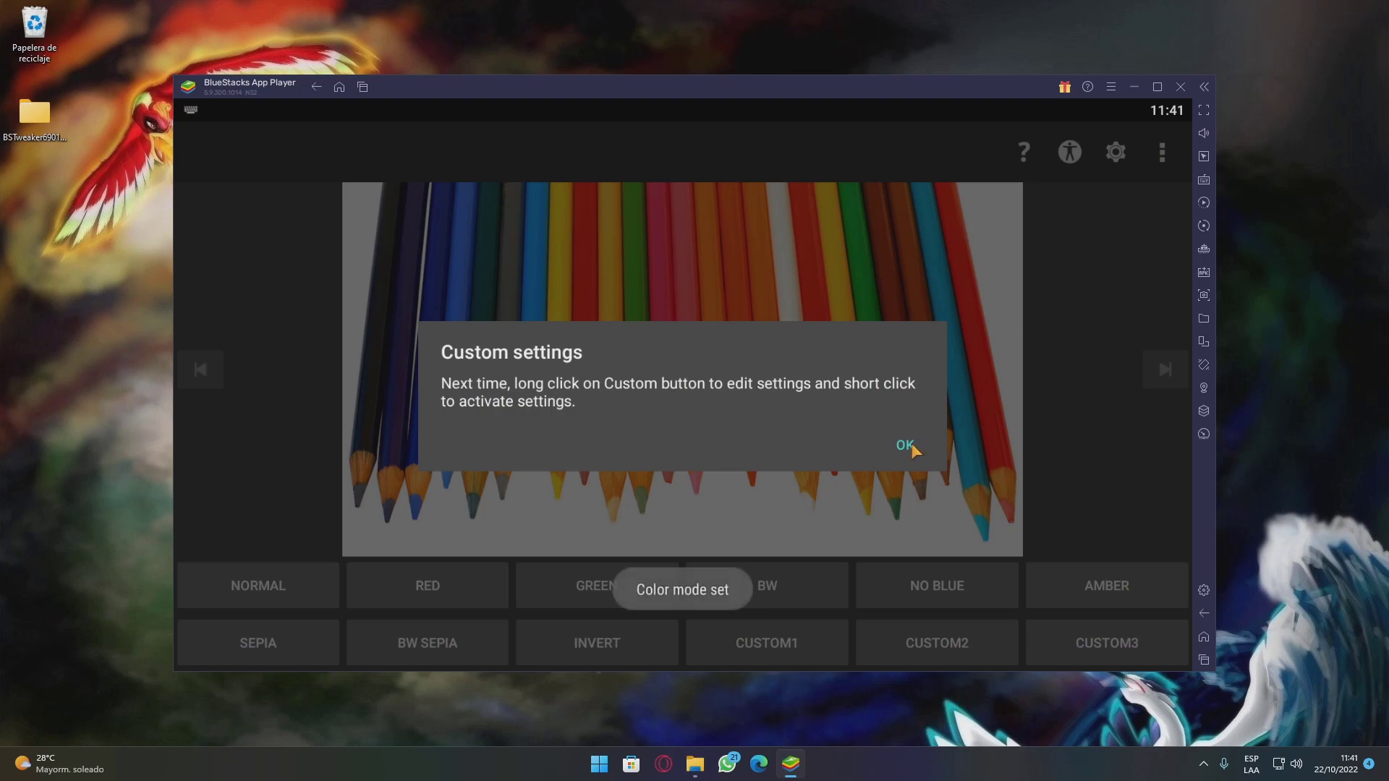
pyautogui.click(906, 446)
pyautogui.click(360, 87)
pyautogui.click(876, 160)
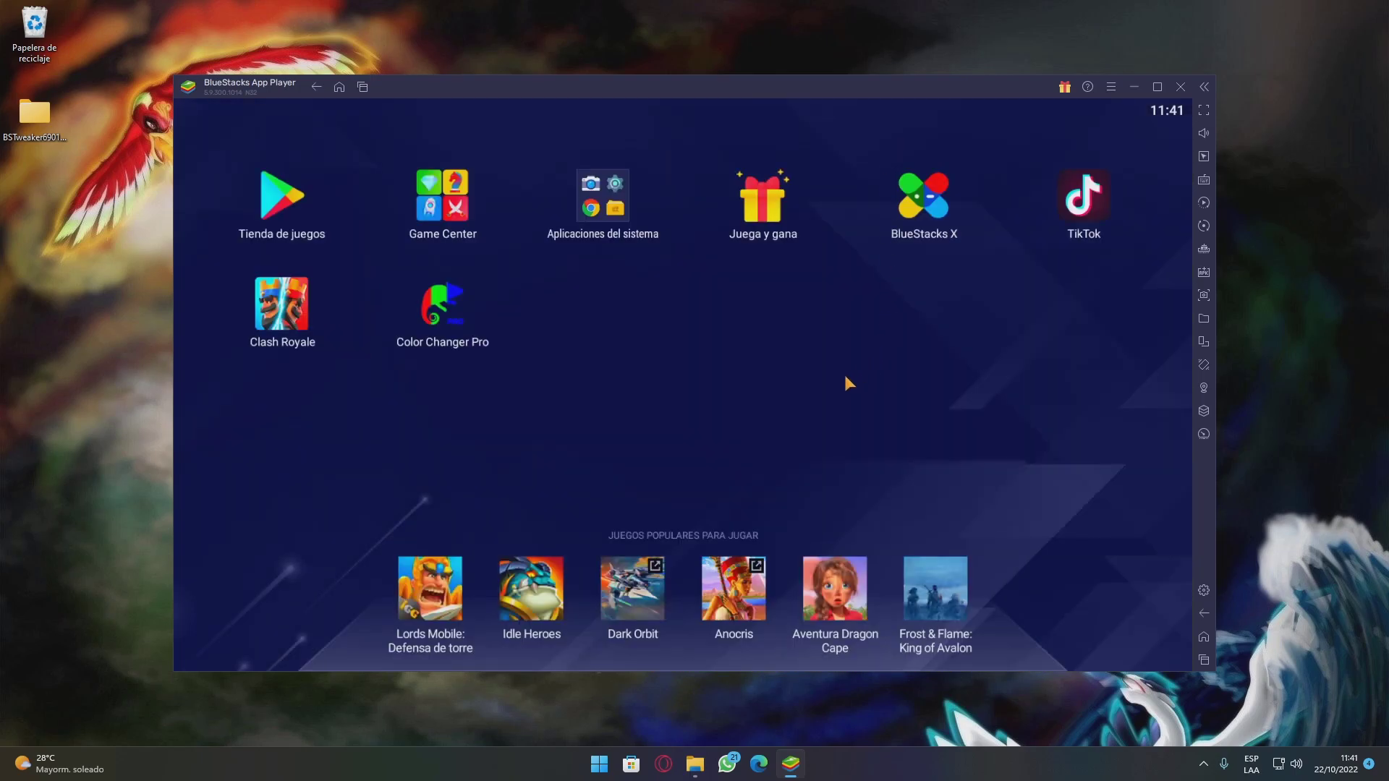